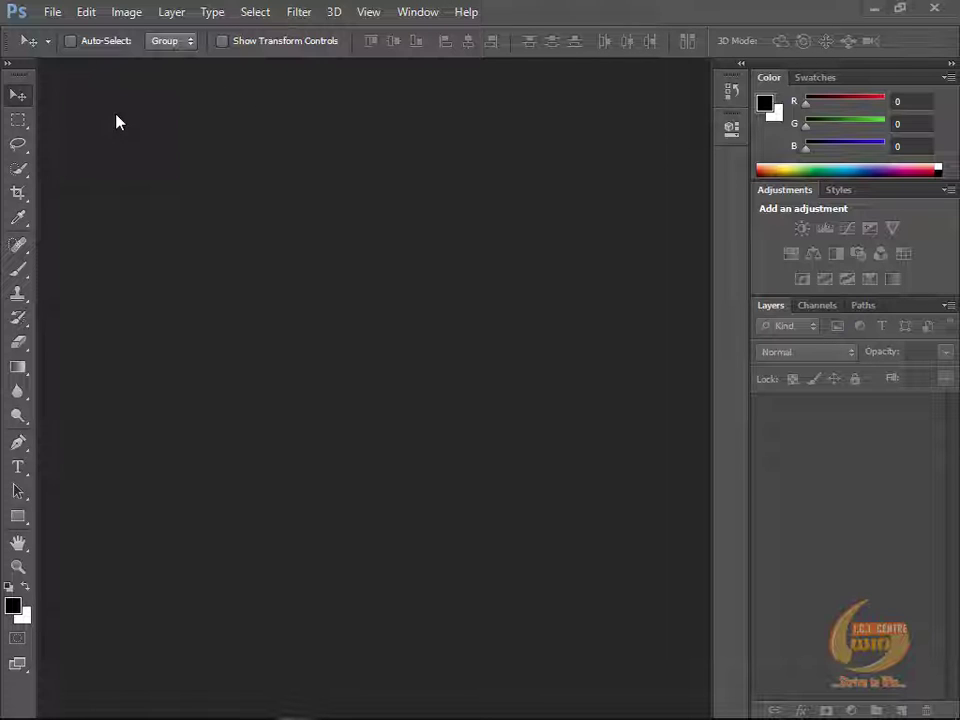
Step: Open the File menu in Photoshop's empty workspace
left_click(52, 12)
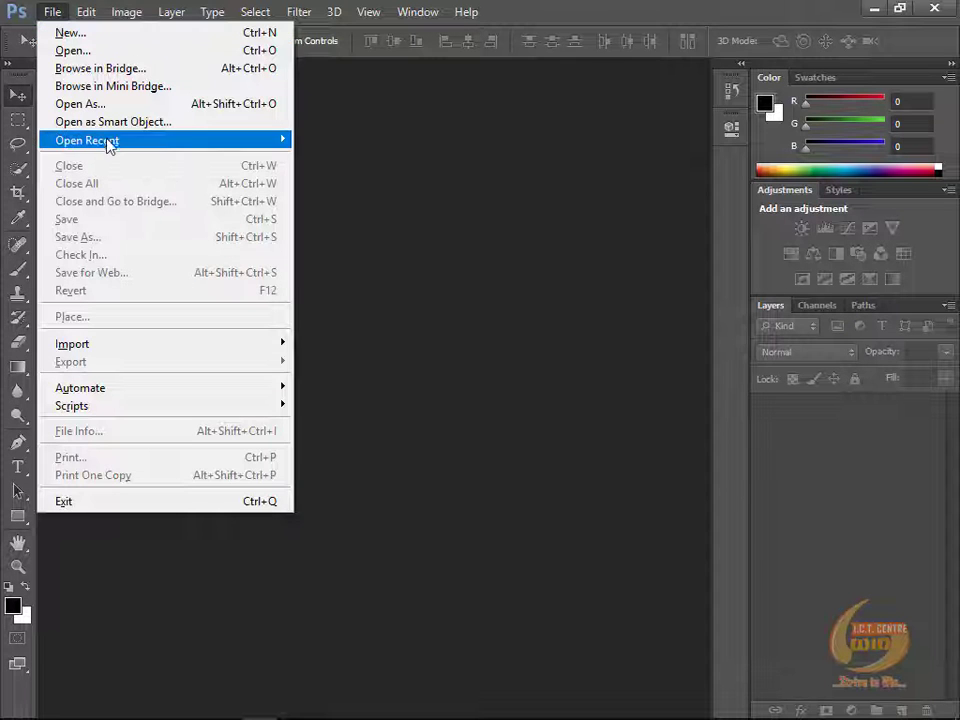
Step: Open all five Crop folder photos, Beautiful Smile through Unstraitened, as separate documents
left_click(118, 57)
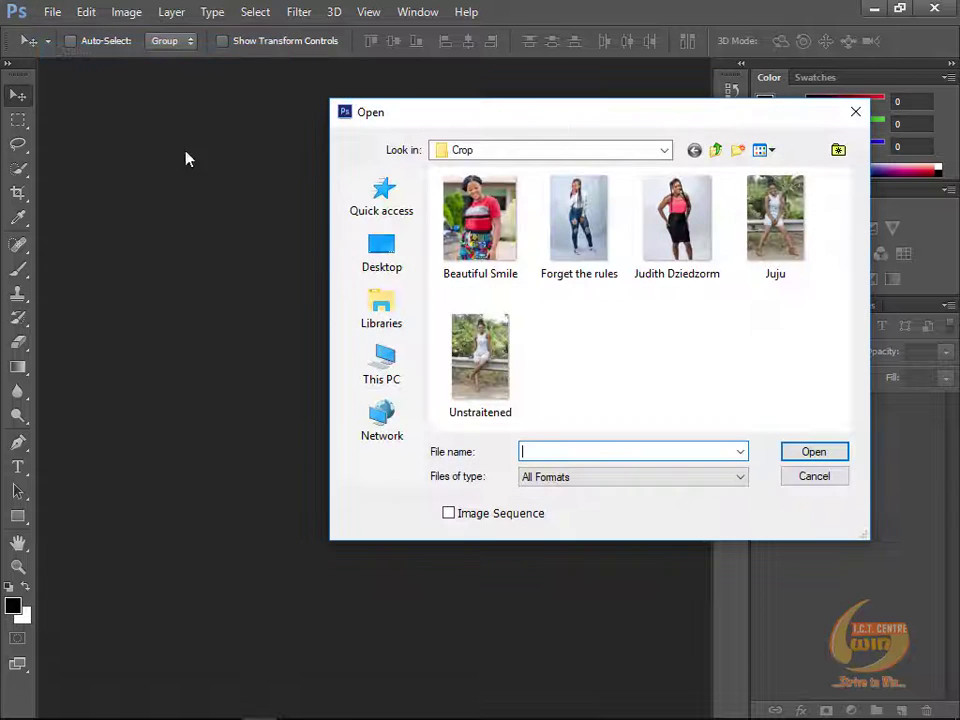
left_click_drag(491, 119, 373, 124)
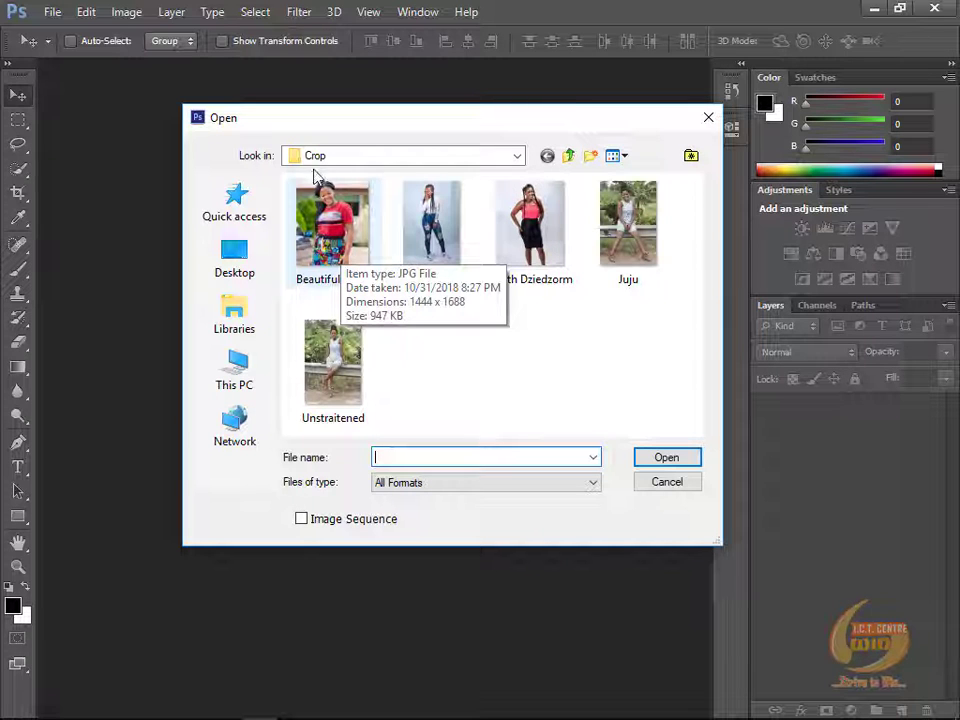
left_click(358, 243)
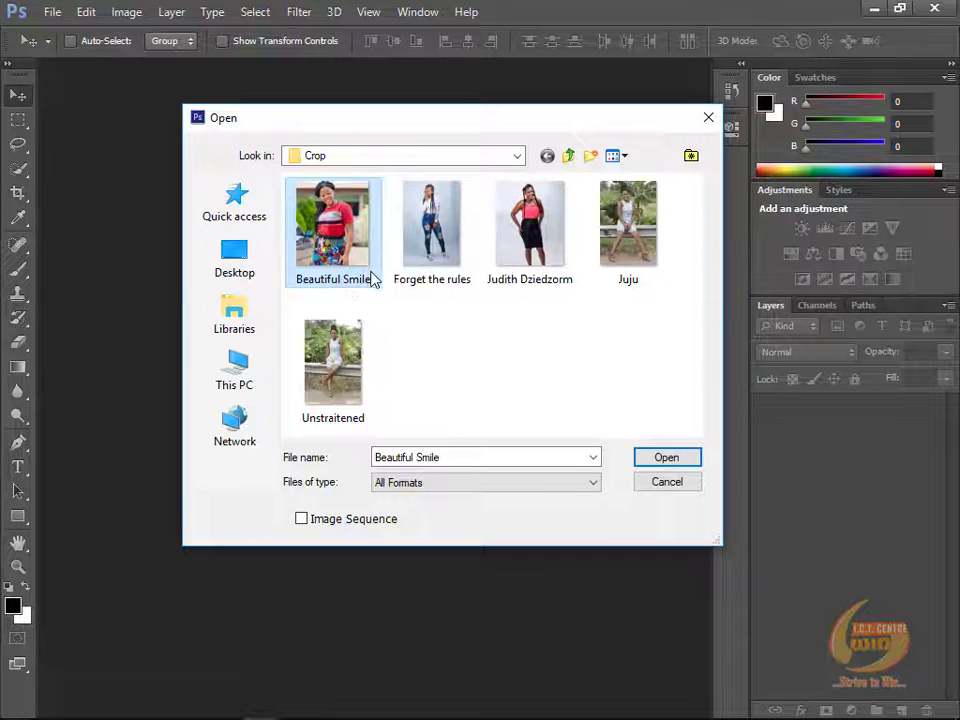
left_click(341, 383, "shift")
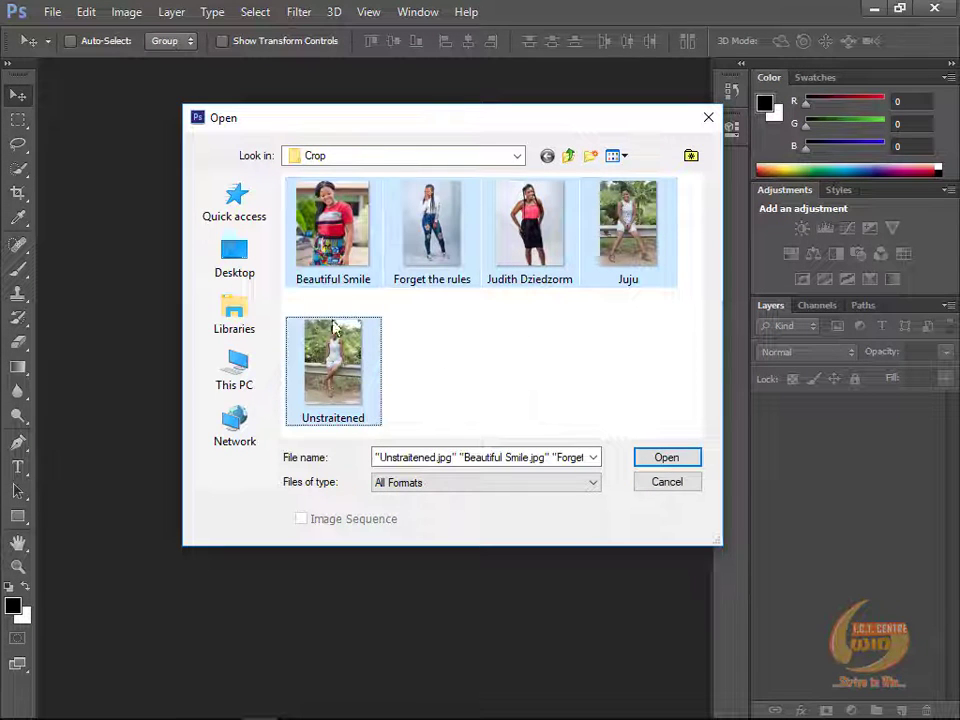
left_click(666, 459)
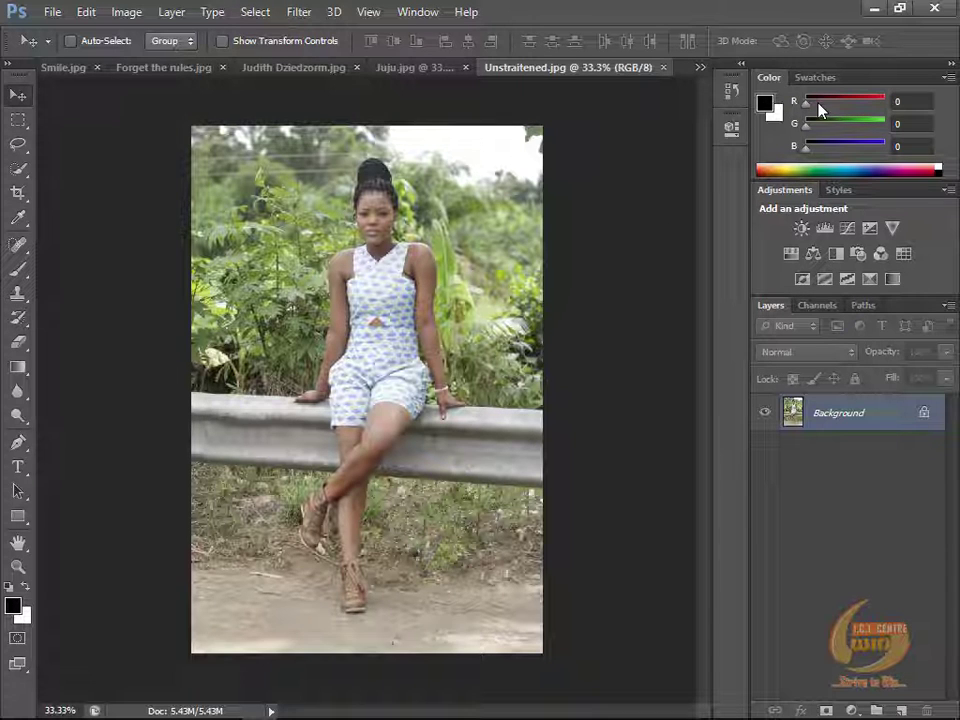
Step: Hide the side panels and tile all open photos vertically side by side
key("shift+Tab")
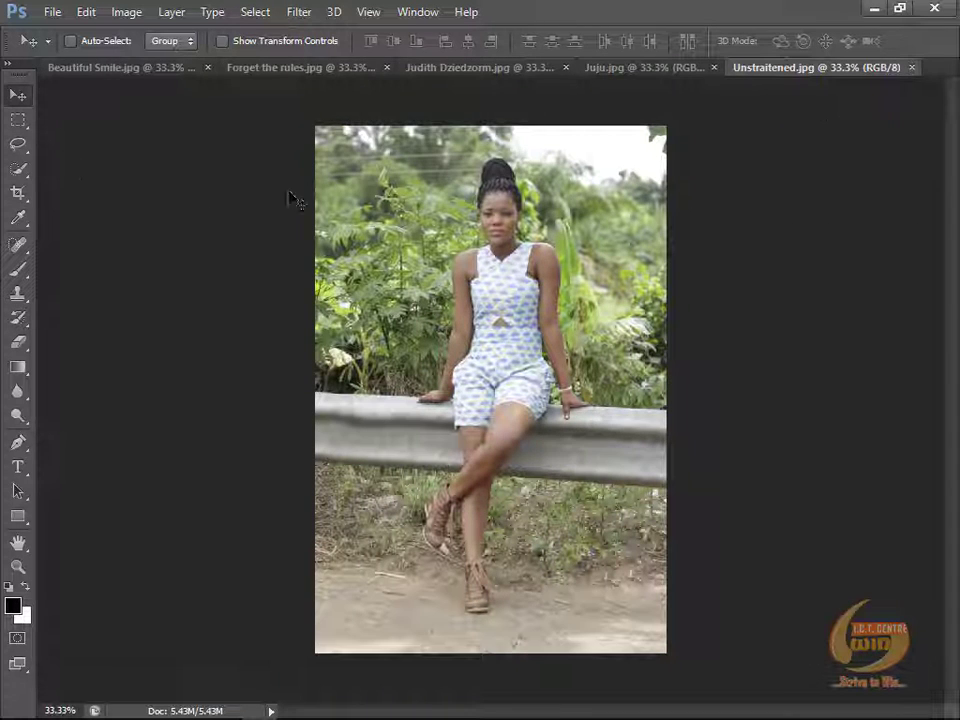
left_click(431, 14)
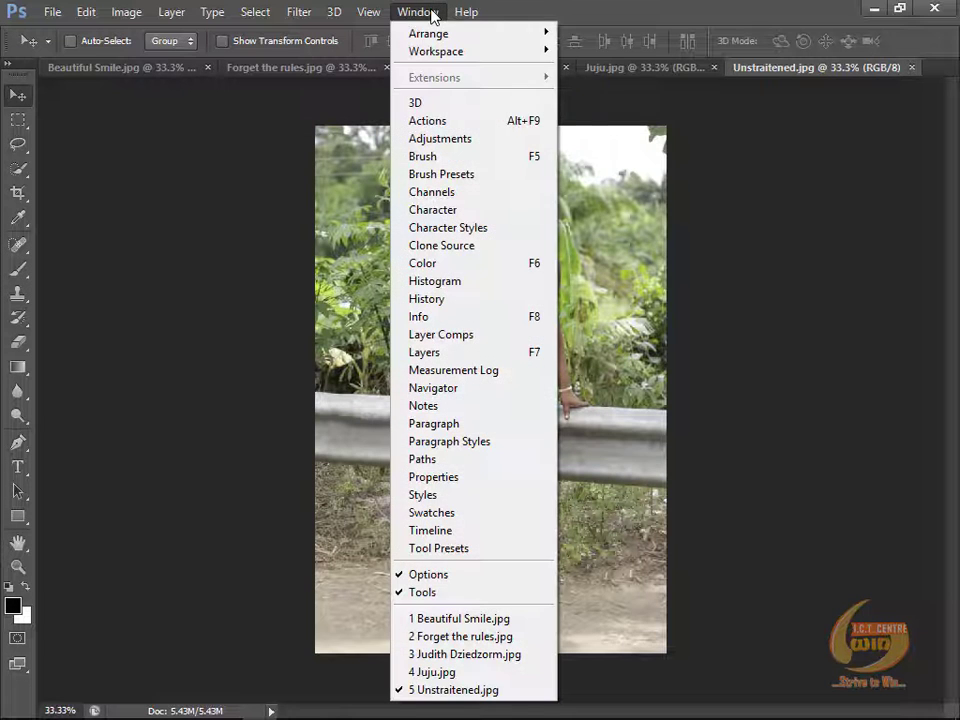
mouse_move(452, 42)
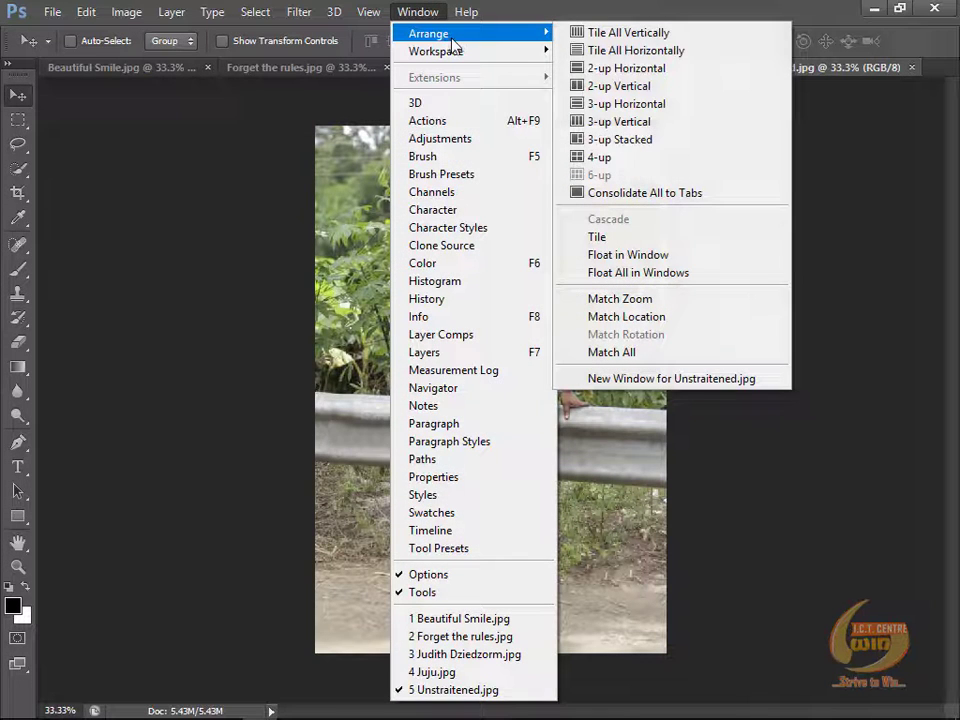
left_click(625, 33)
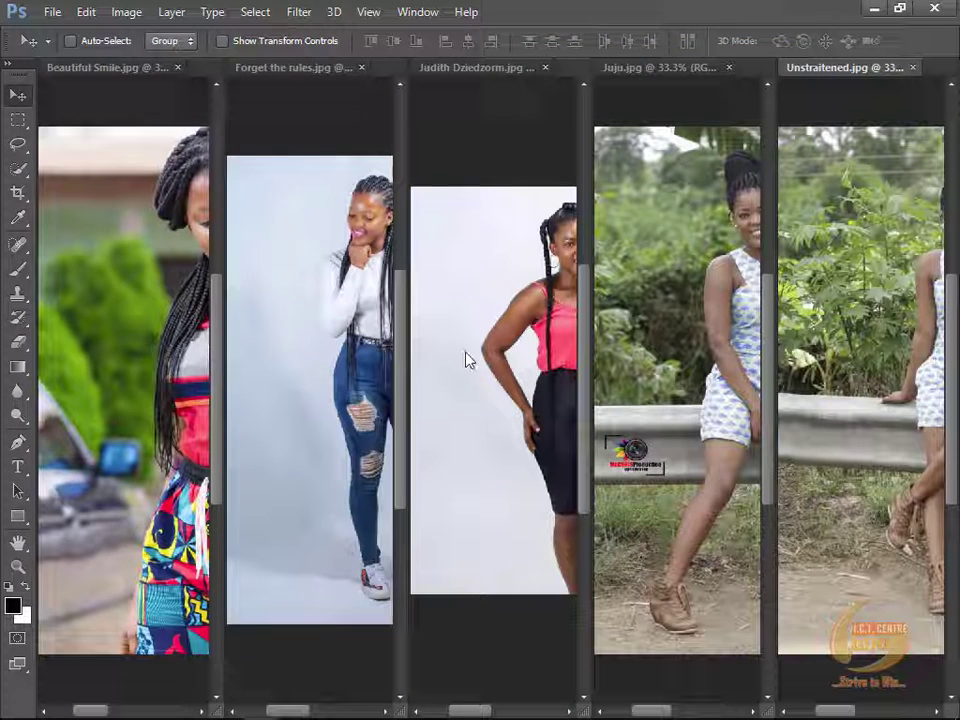
Step: Pan the Beautiful Smile photo with the Hand Tool to show her face
left_click(175, 380)
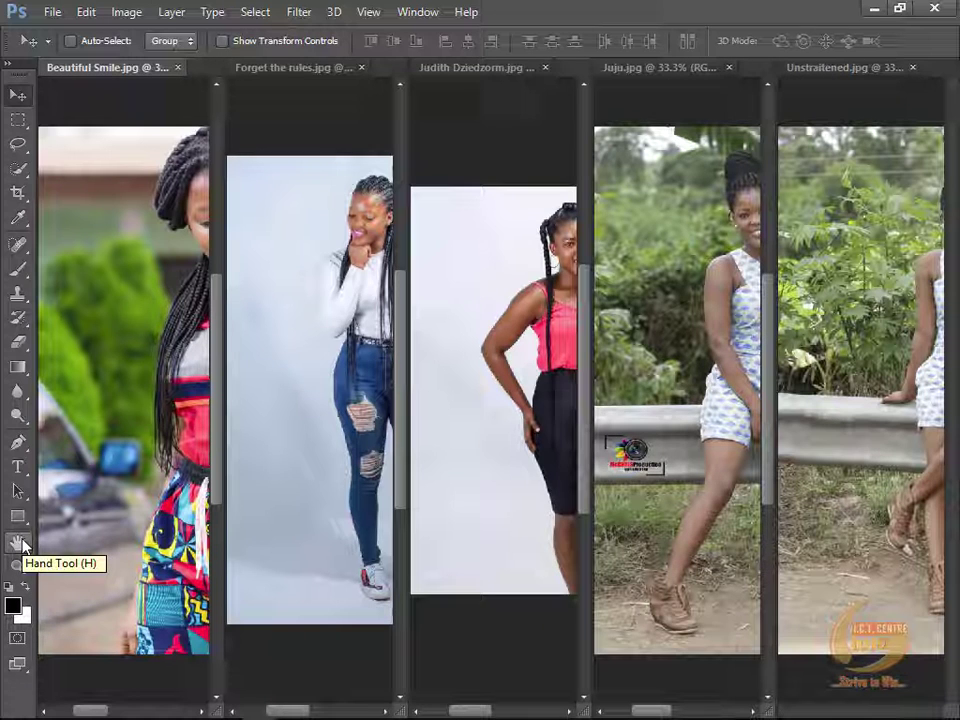
left_click(20, 543)
left_click_drag(186, 364, 143, 355)
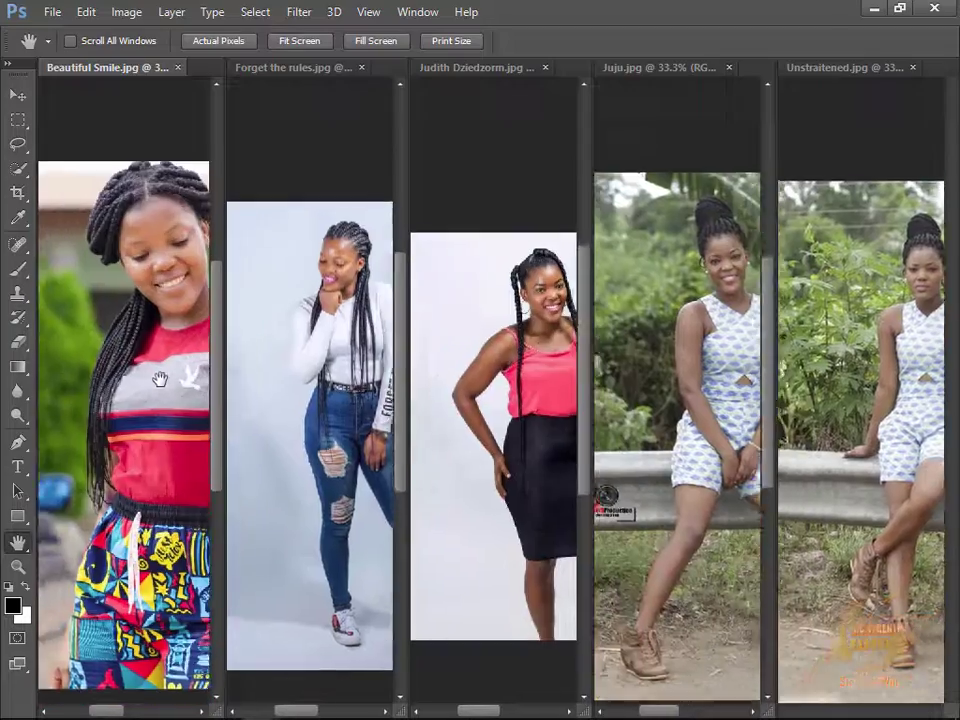
left_click_drag(160, 378, 138, 371)
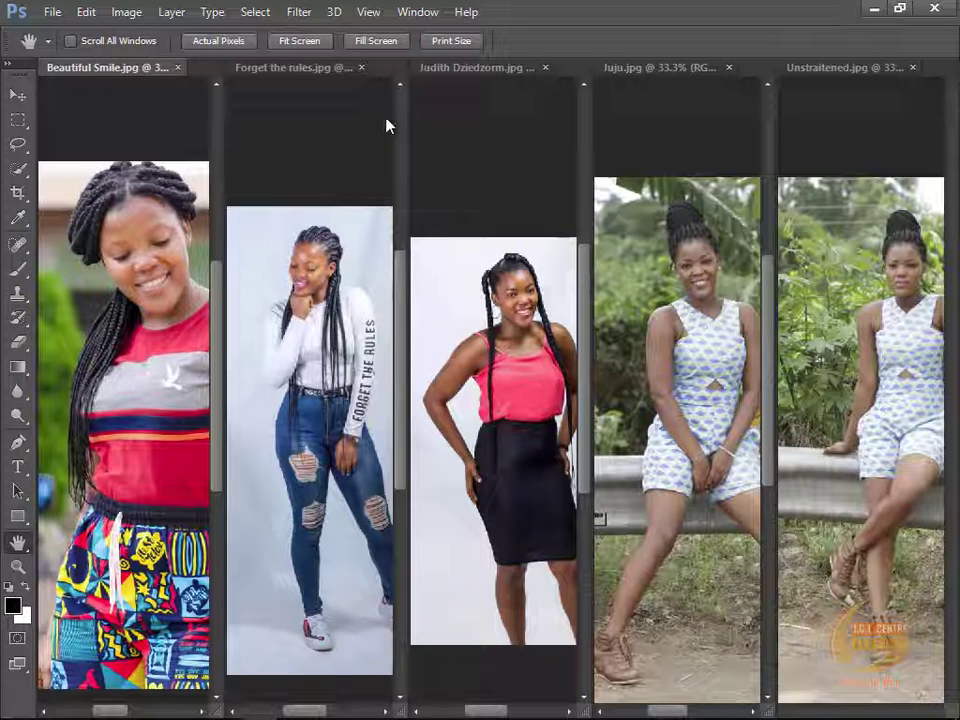
Step: Consolidate all open photos back into tabs
left_click(417, 12)
mouse_move(420, 33)
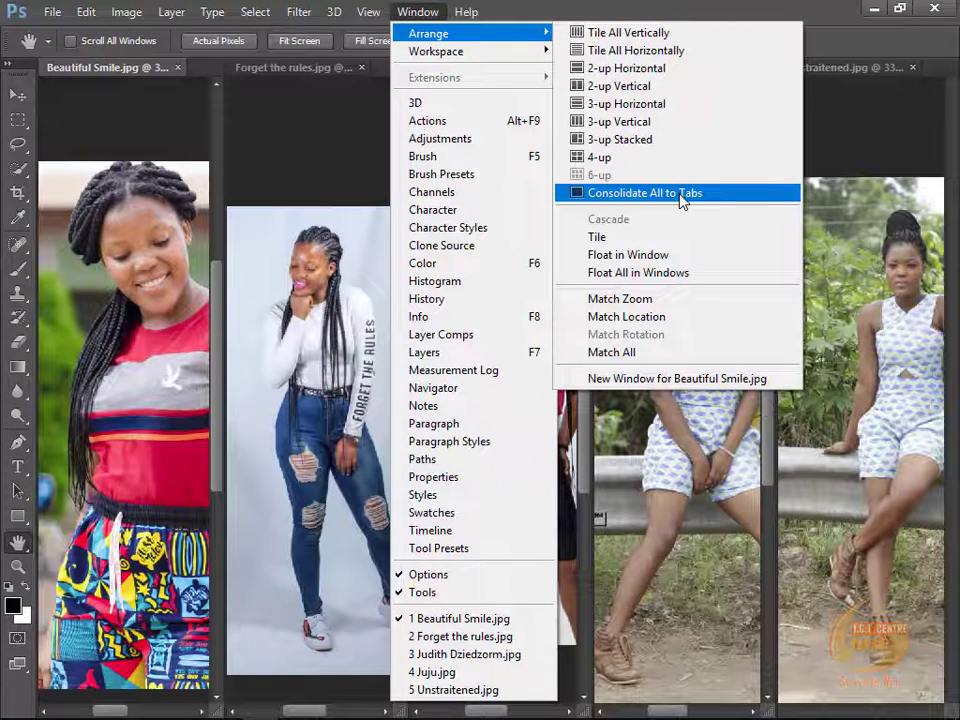
left_click(682, 199)
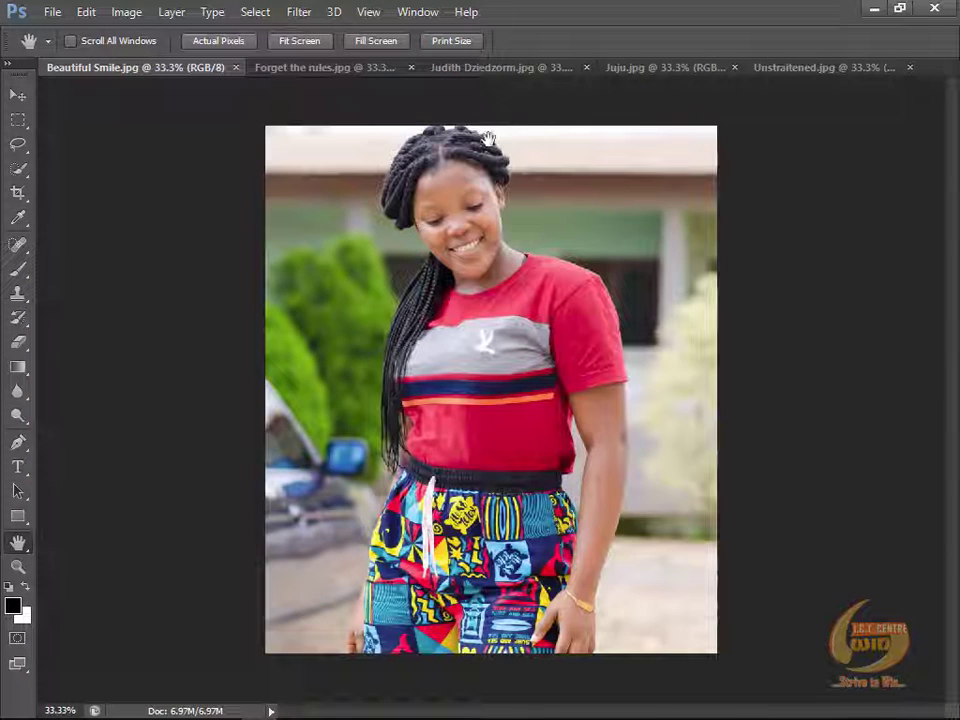
Step: Crop the Unstraitened photo to a narrower frame centred on the seated woman
left_click(833, 75)
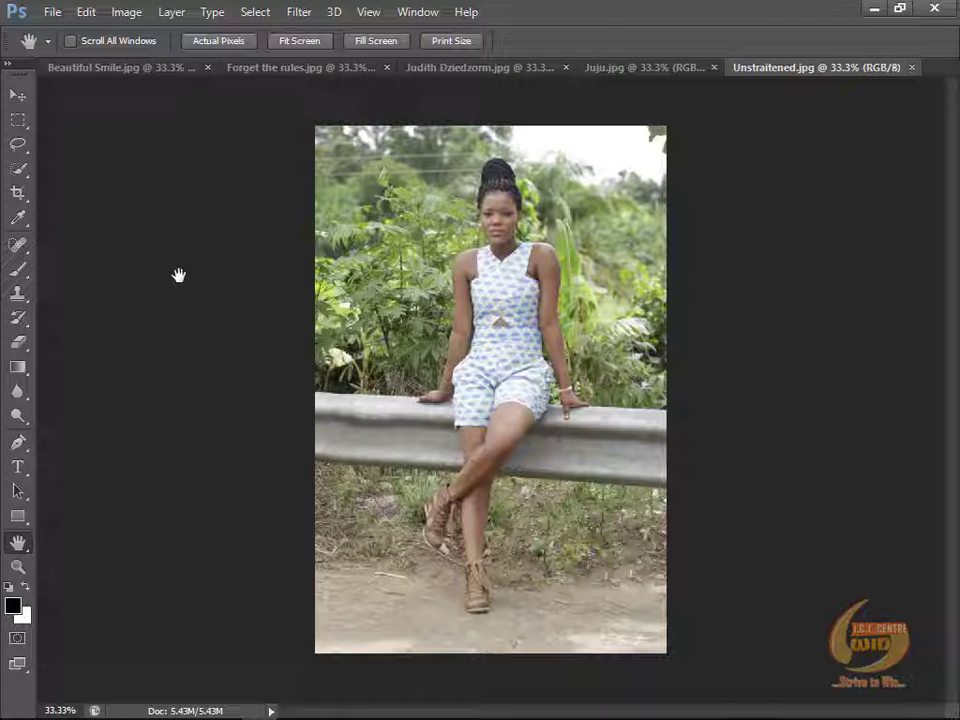
left_click(18, 193)
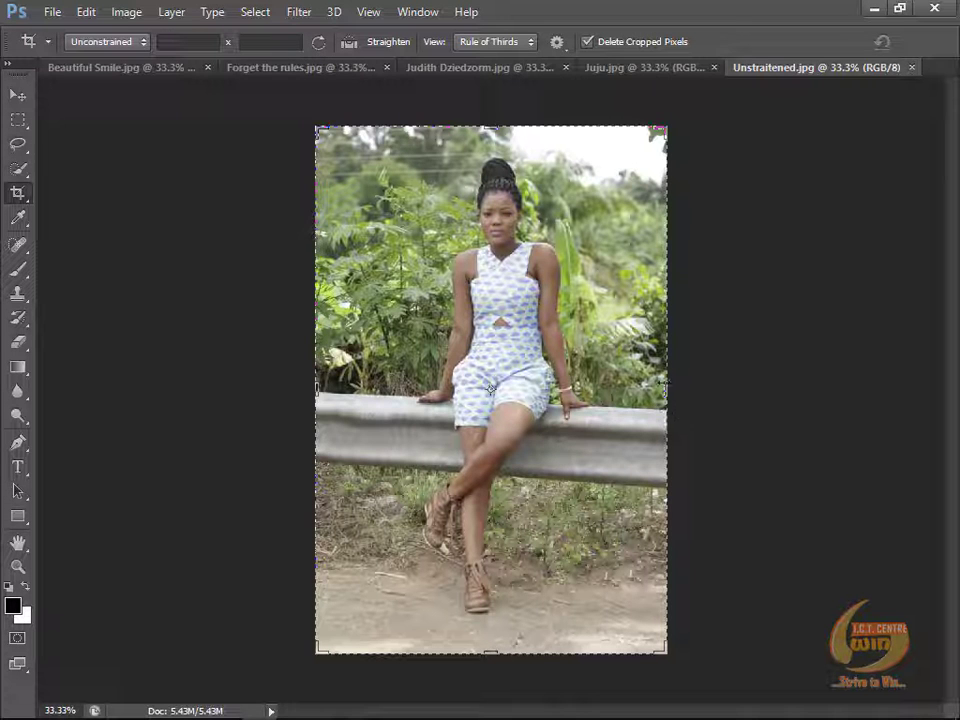
left_click_drag(319, 128, 372, 177)
left_click_drag(408, 224, 405, 190)
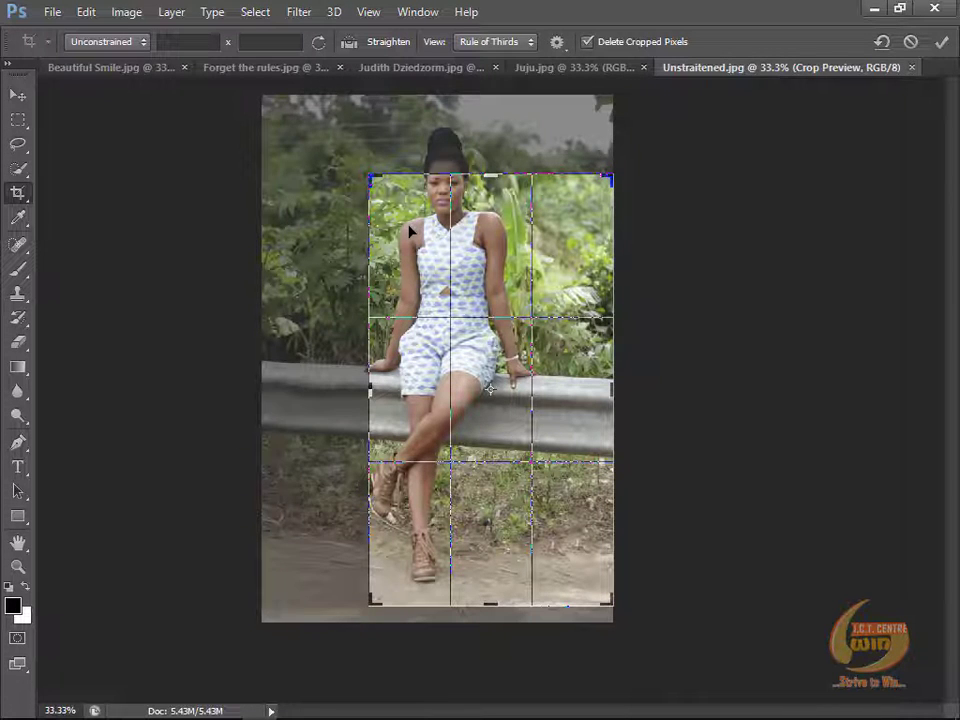
left_click_drag(409, 232, 450, 290)
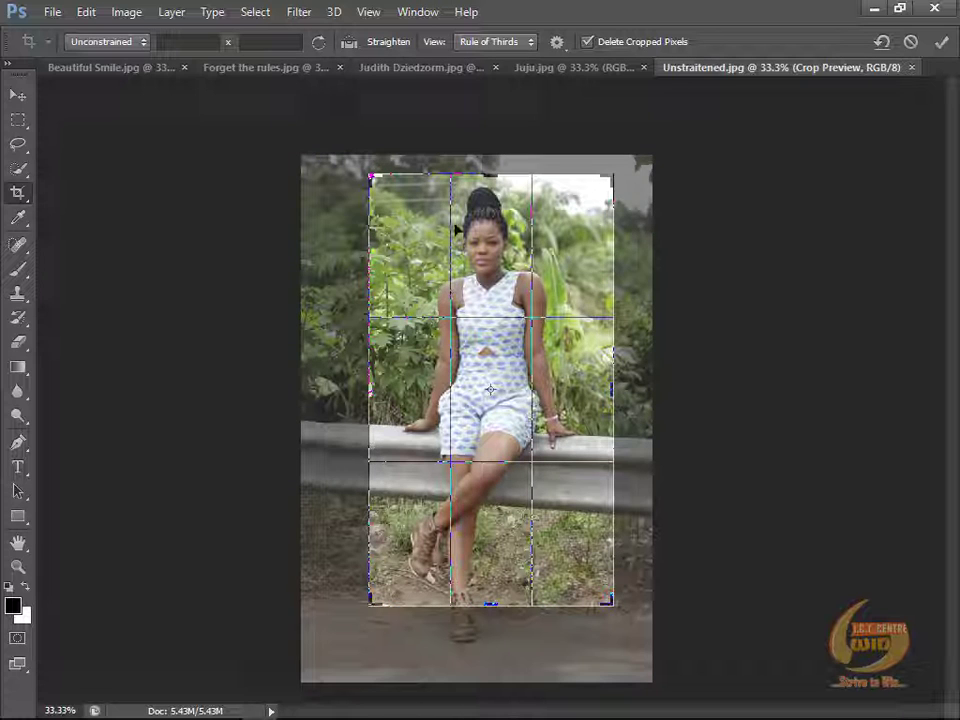
left_click(942, 43)
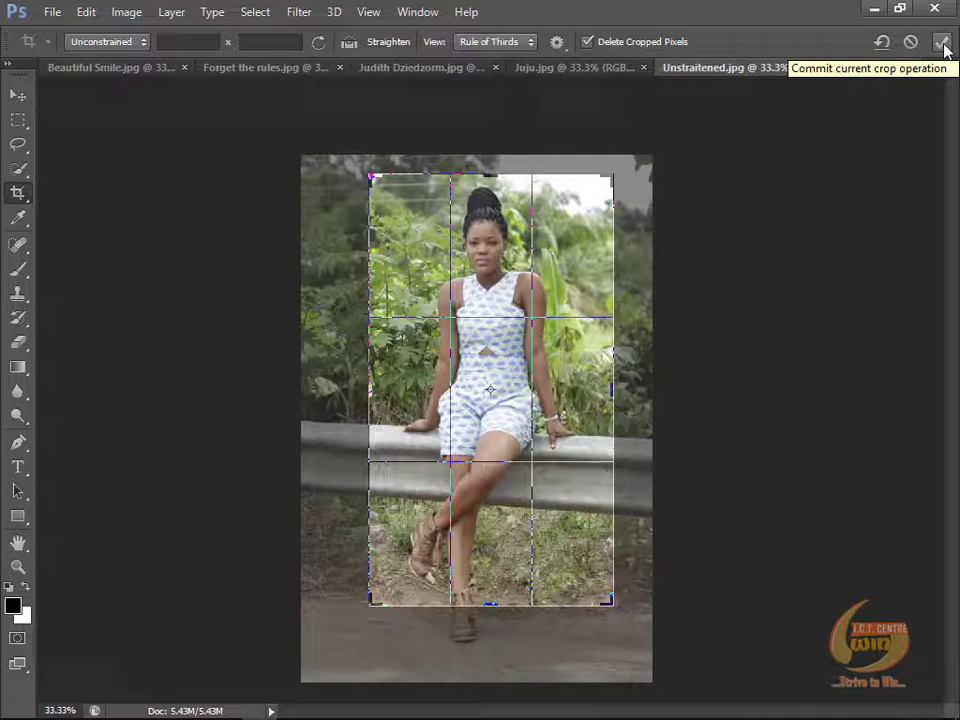
left_click(942, 43)
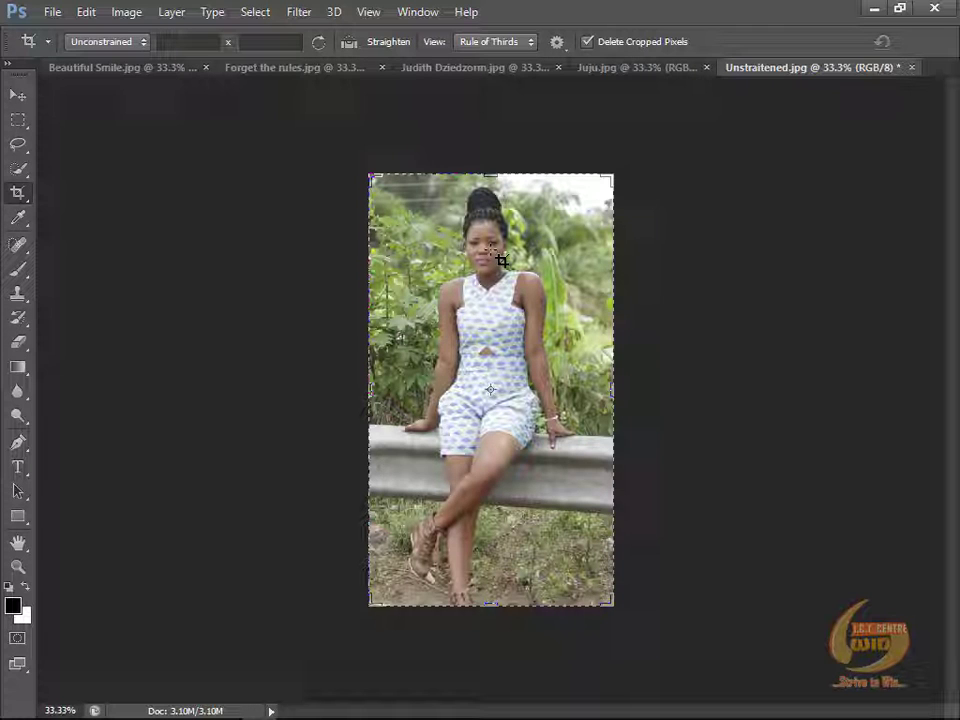
Step: Undo the crop, turn off Delete Cropped Pixels, and recrop tighter from the top-right
key("ctrl+z")
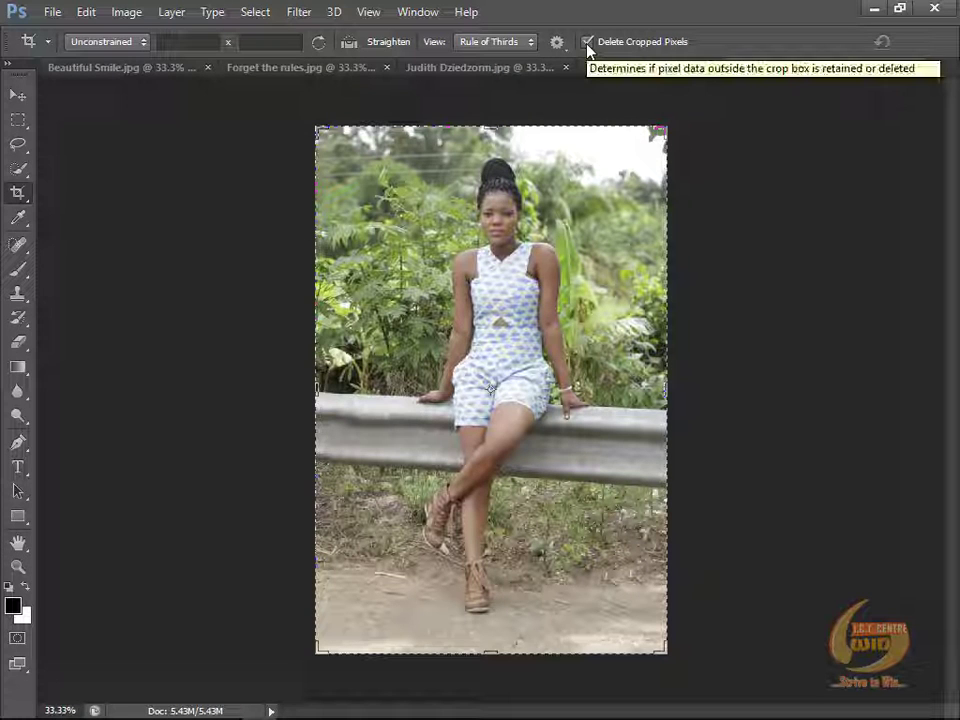
left_click(588, 43)
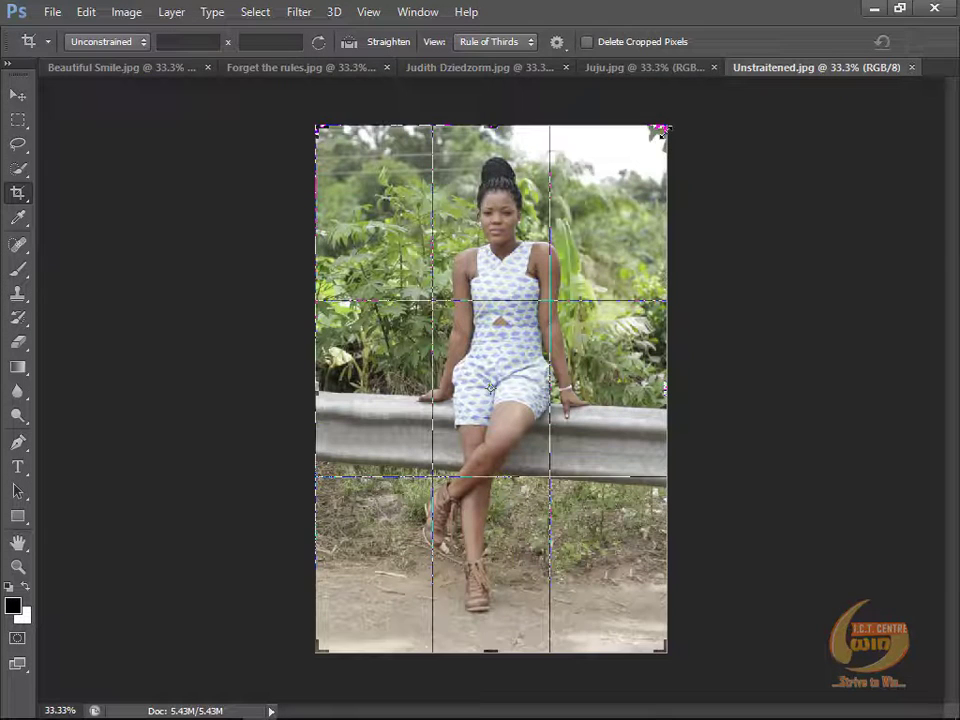
left_click_drag(660, 130, 595, 281)
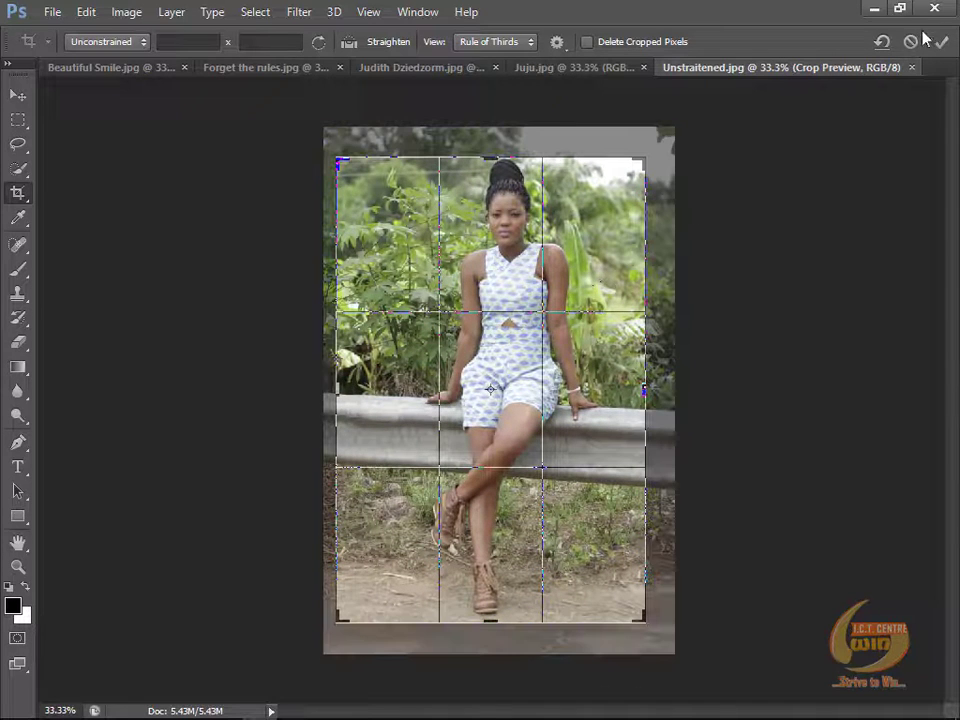
key("Return")
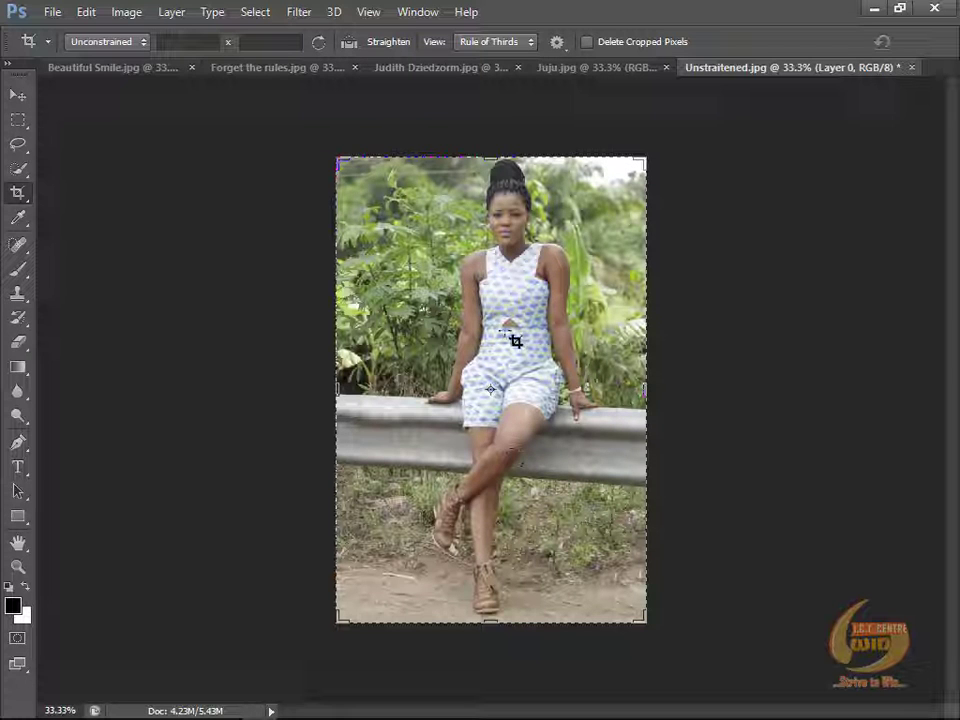
key("ctrl+Tab")
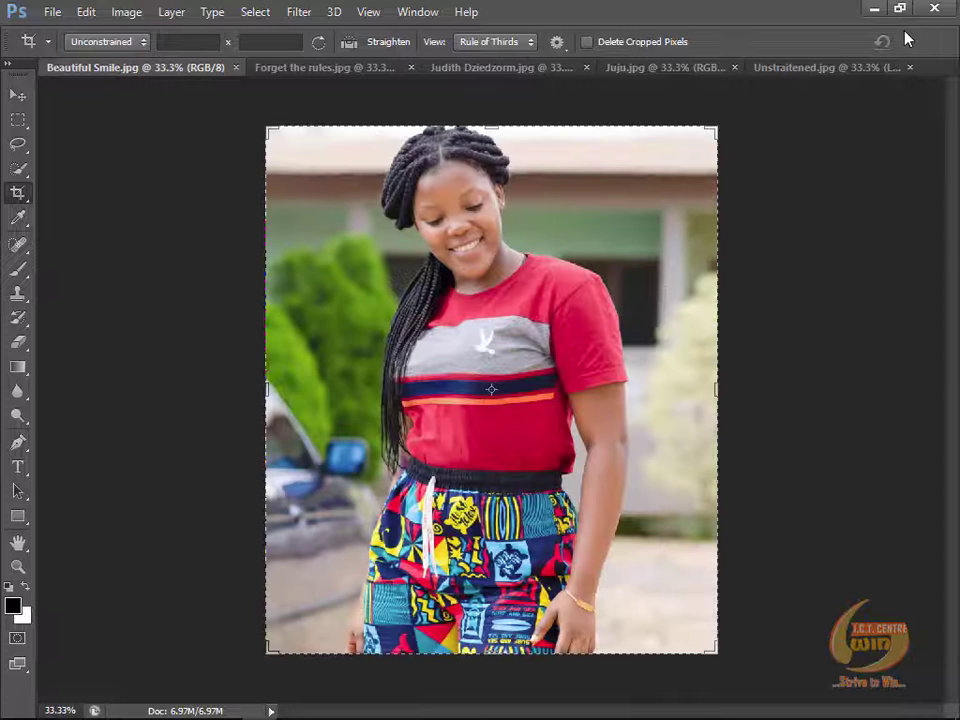
left_click(823, 67)
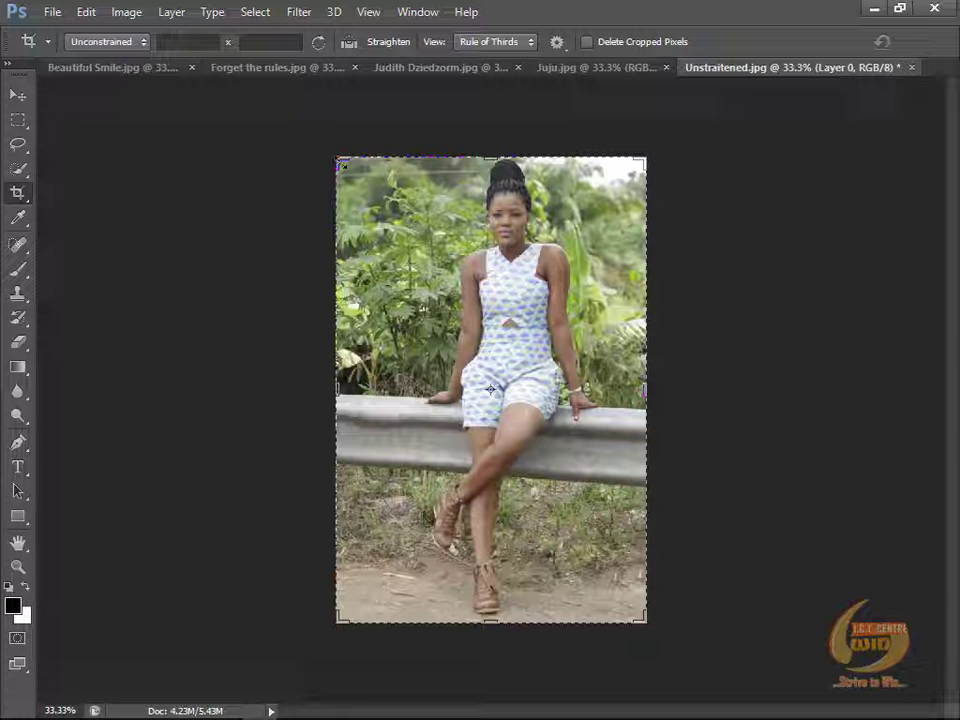
Step: Tilt and resize the crop box to straighten the Unstraitened photo, removing tilted margins
mouse_move(338, 619)
left_mouse_down()
mouse_move(350, 620)
mouse_move(348, 640)
mouse_move(346, 610)
mouse_move(350, 621)
left_mouse_up()
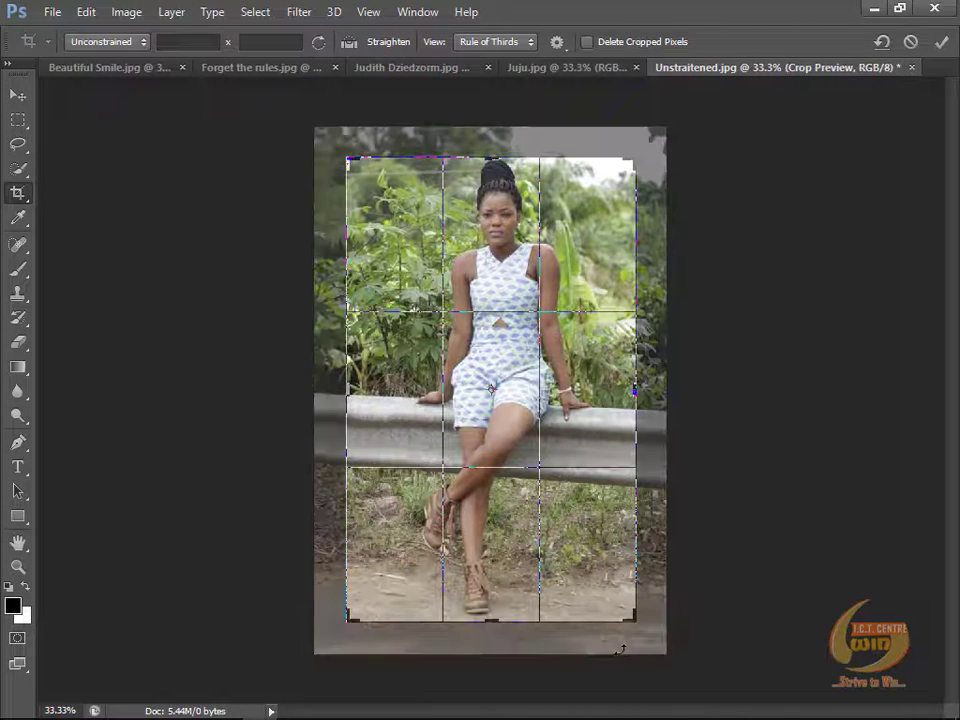
left_click_drag(641, 622, 641, 627)
left_click_drag(539, 547, 540, 553)
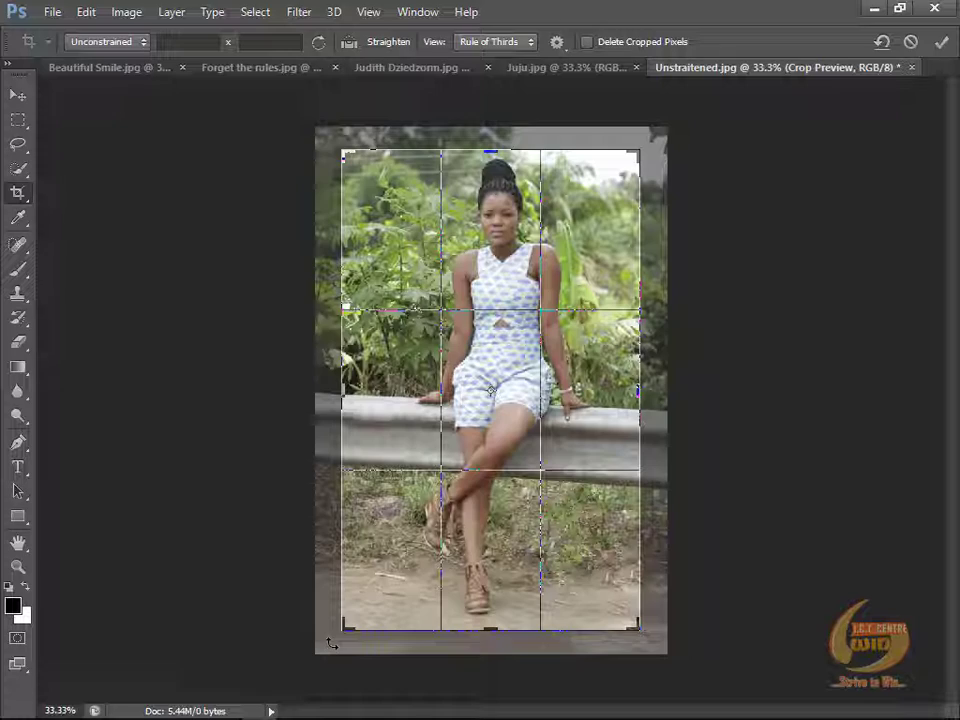
left_click_drag(331, 643, 300, 634)
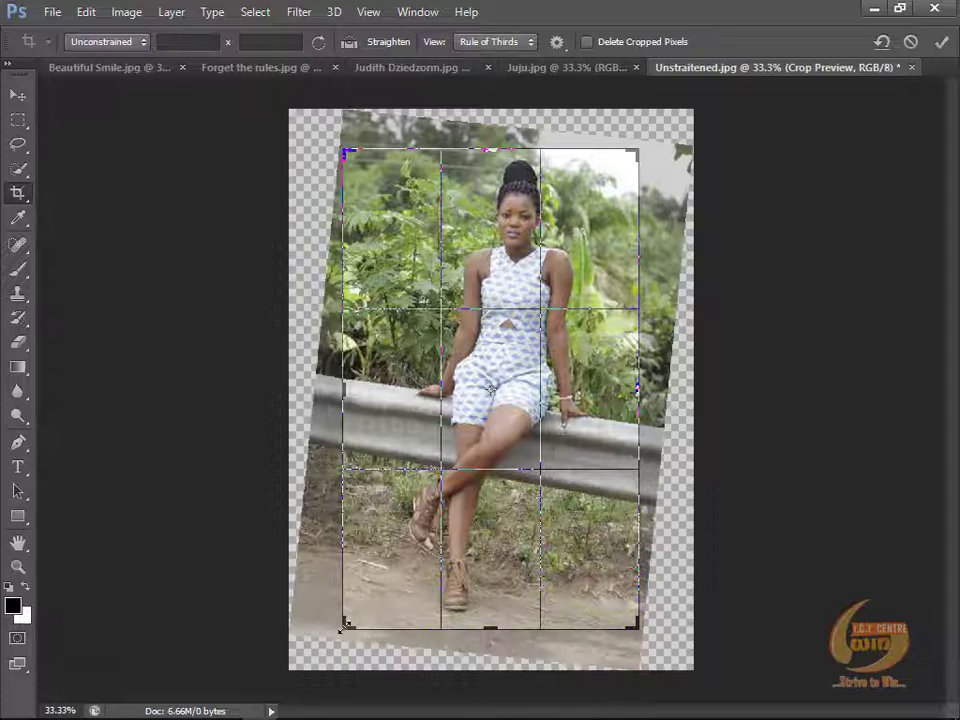
mouse_move(343, 625)
left_mouse_down()
mouse_move(333, 641)
mouse_move(346, 628)
mouse_move(339, 636)
left_mouse_up()
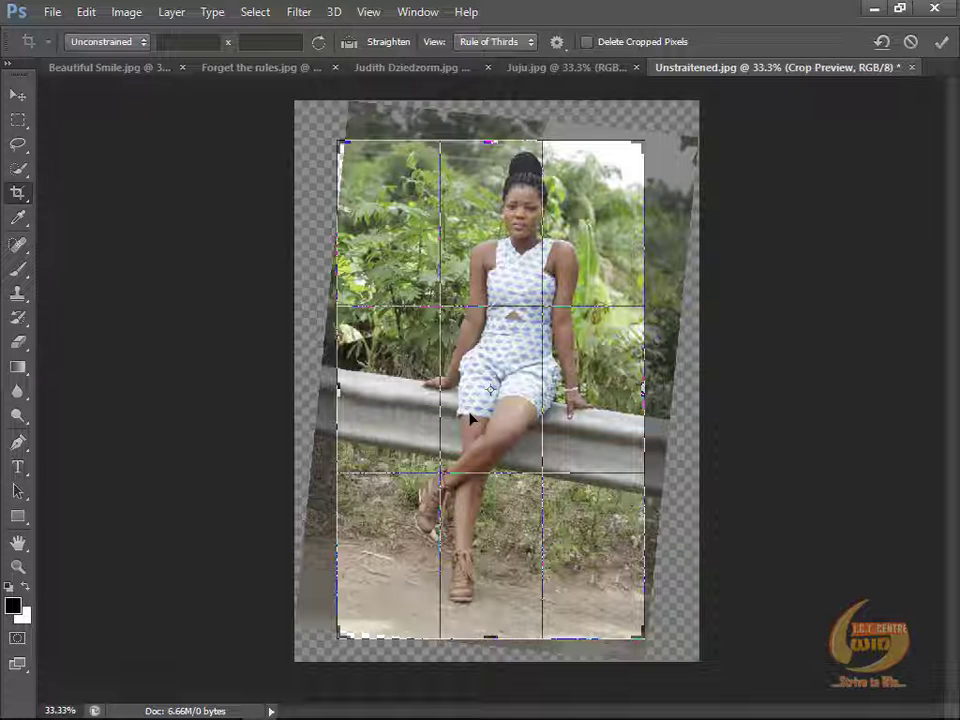
key("Return")
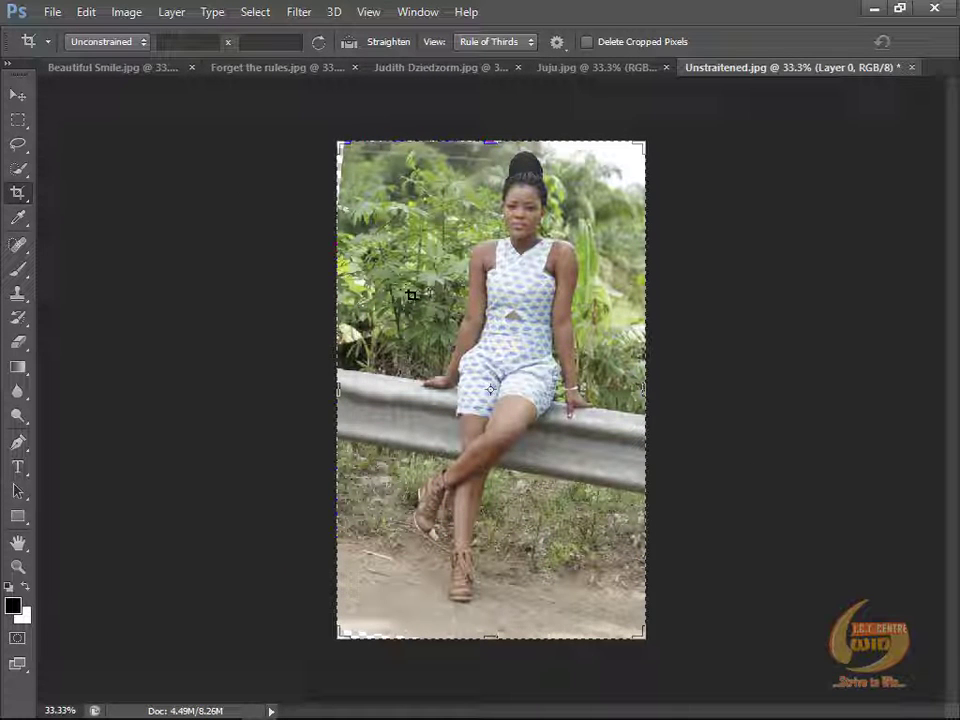
Step: Restore the side panels, marquee the top-left strip, and flatten the image via Layer > Flatten Image
left_click(18, 94)
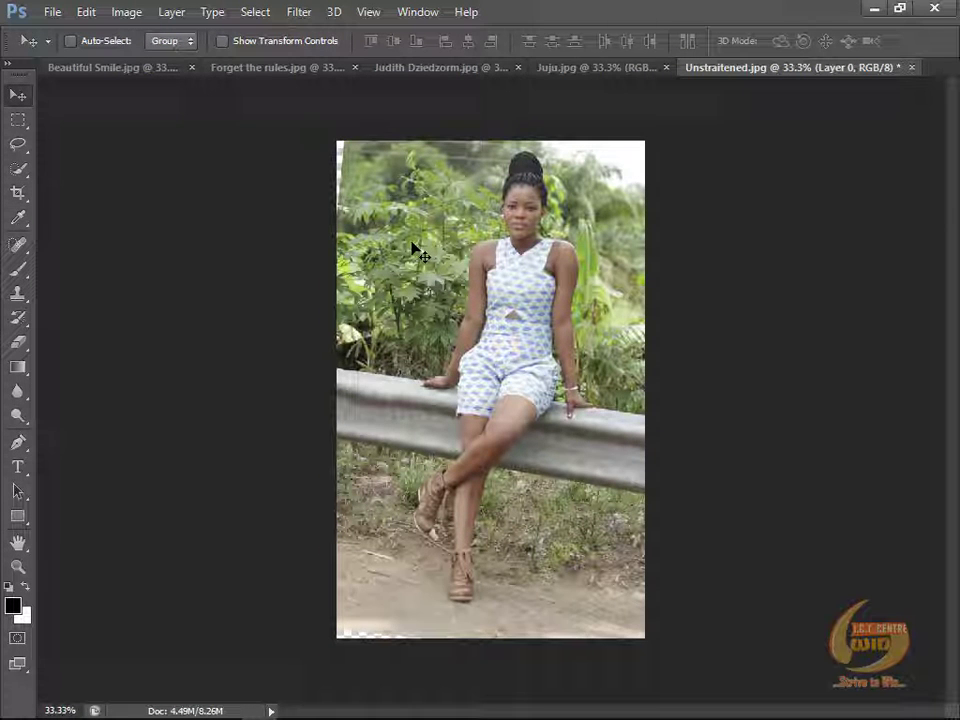
key("shift+Tab")
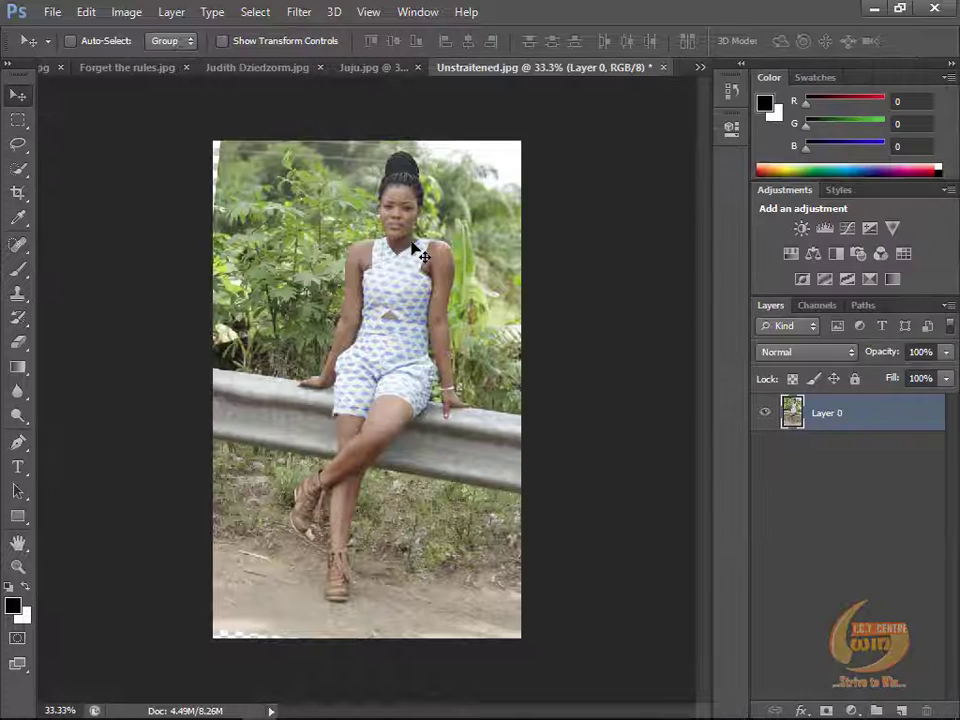
left_click(16, 124)
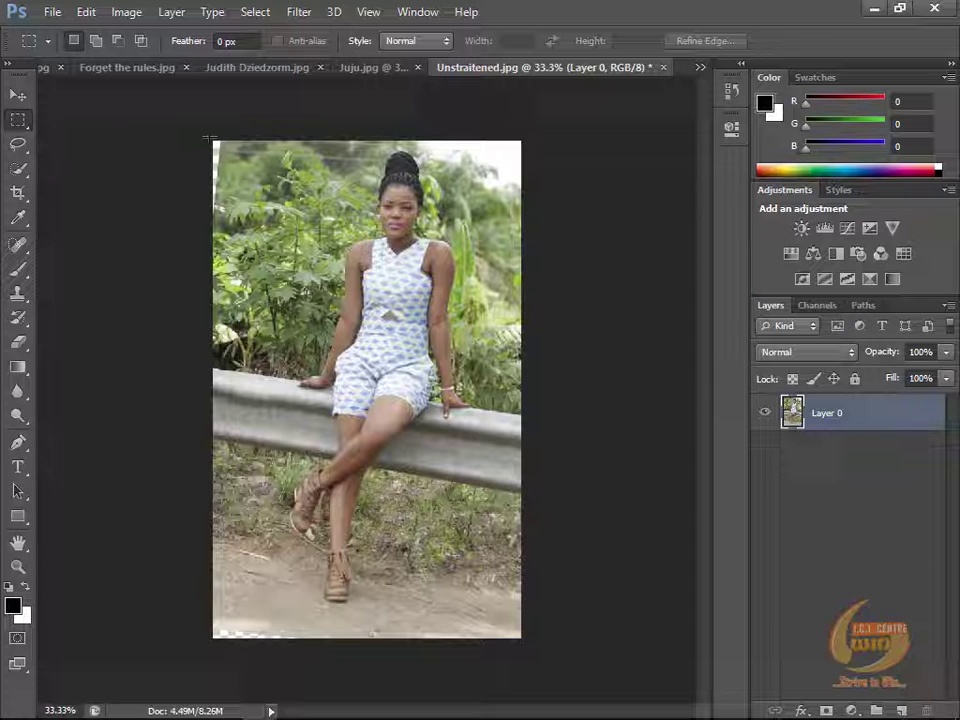
left_click_drag(213, 141, 223, 216)
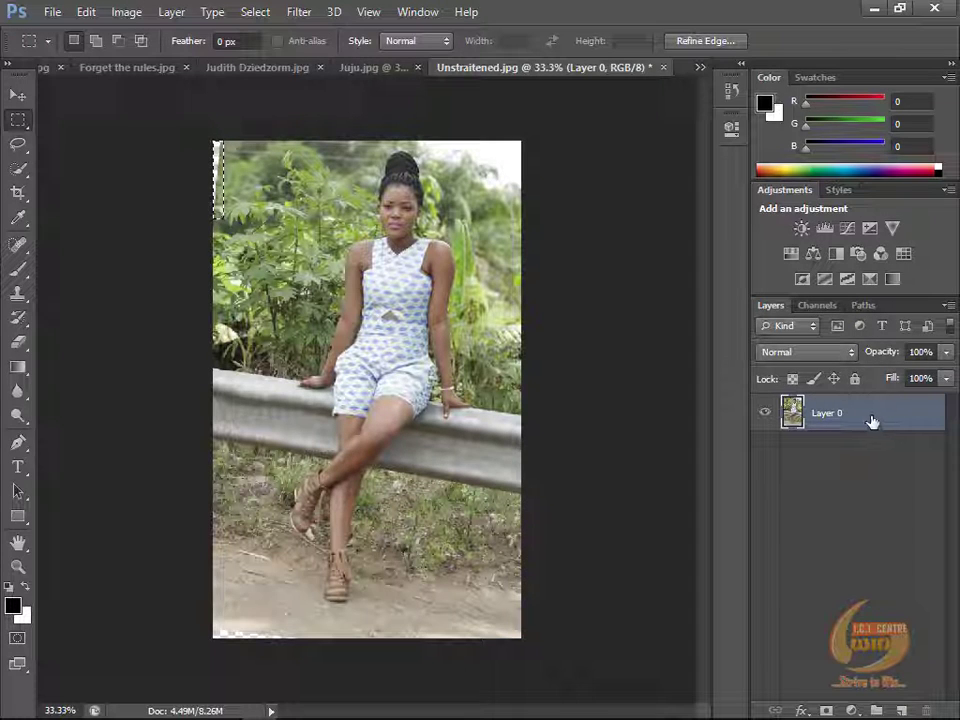
left_click(120, 13)
mouse_move(170, 18)
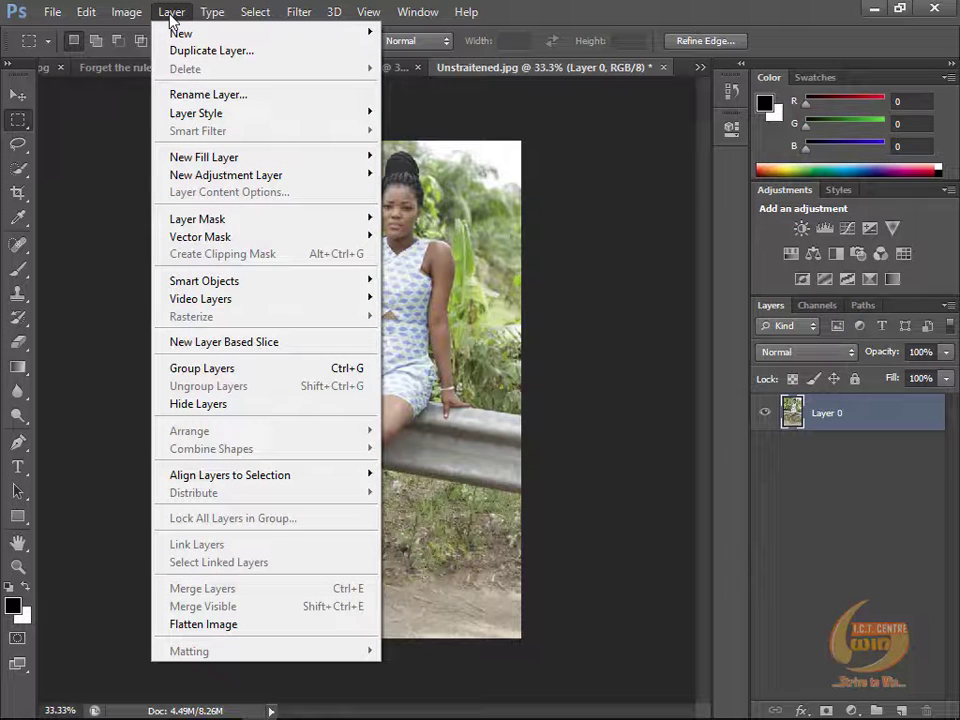
left_click(243, 626)
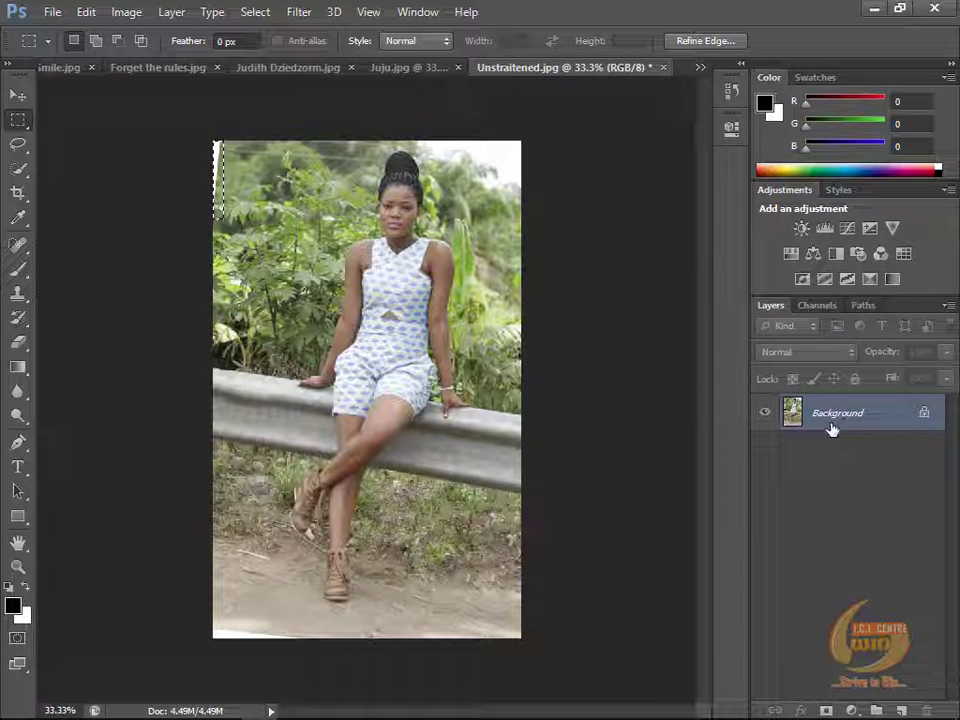
Step: Fill the blank top-left strip with Content-Aware fill, then deselect
left_click_drag(213, 141, 222, 216)
key("shift+BackSpace")
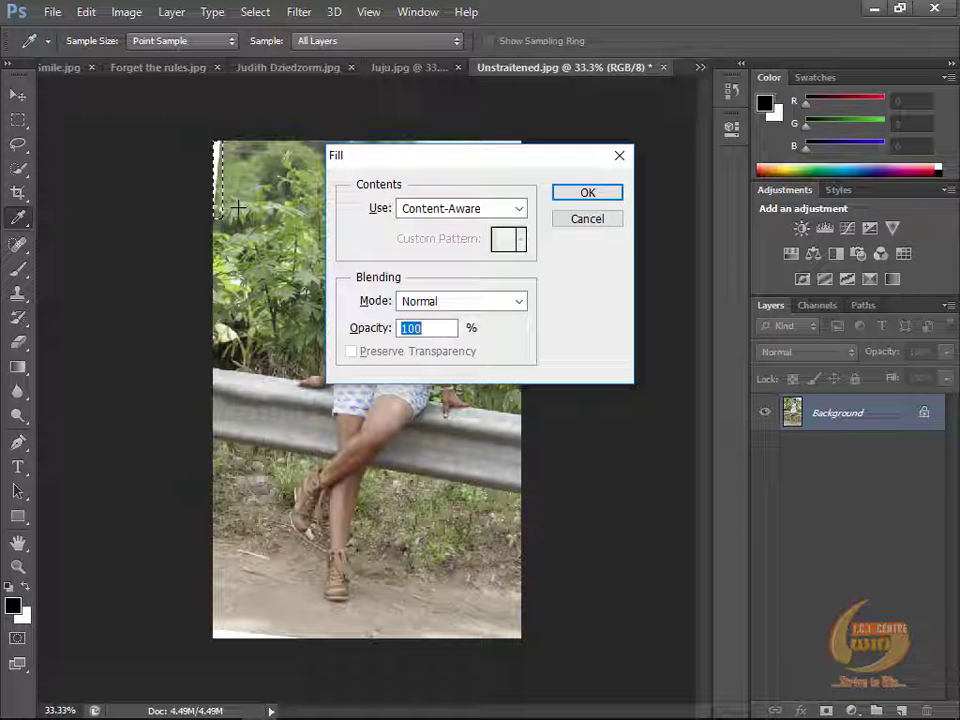
key("Return")
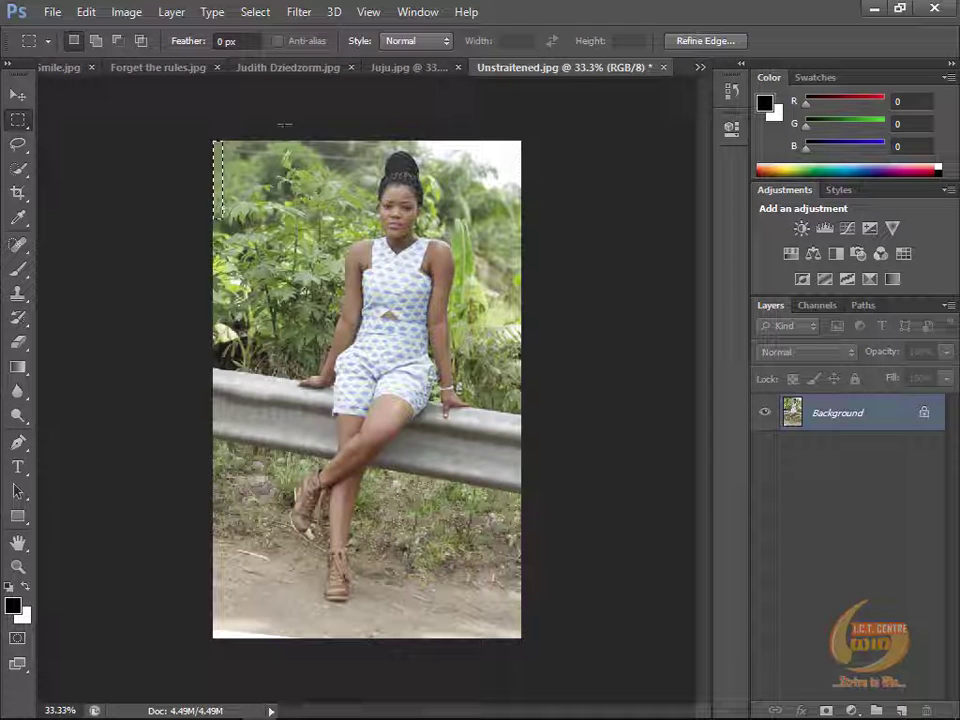
left_click(255, 12)
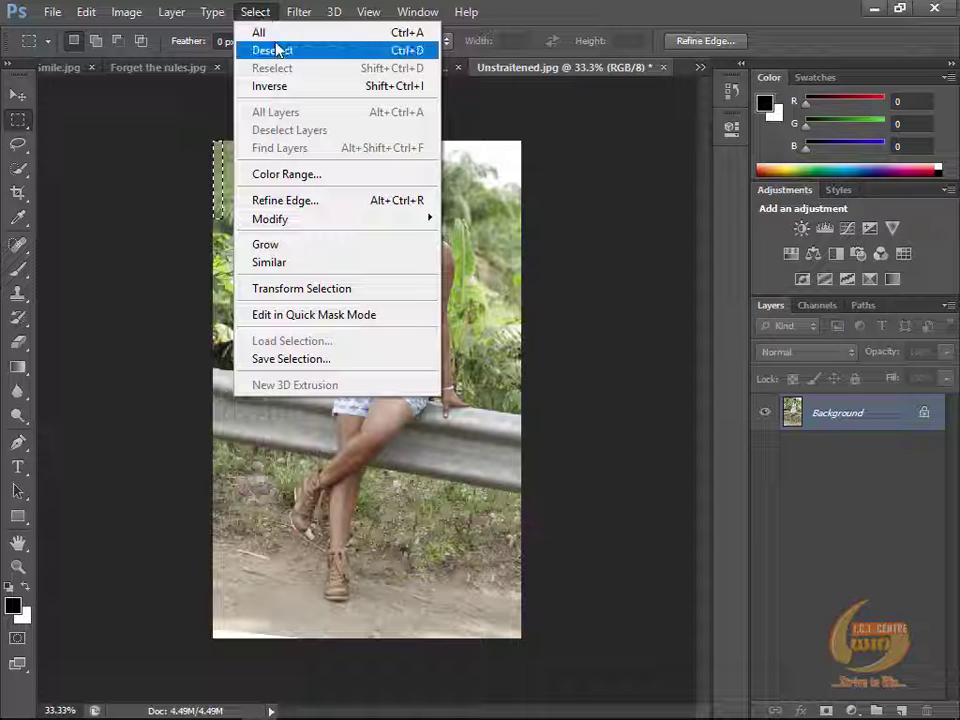
left_click(276, 50)
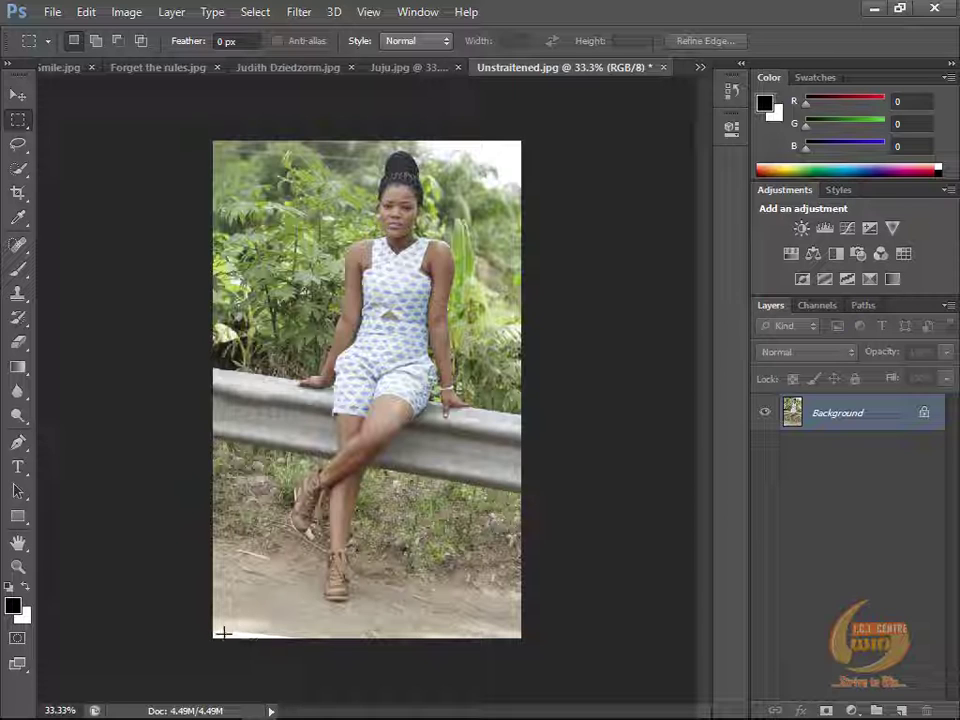
Step: Select the blank sliver at bottom-left, then deselect it
left_click_drag(203, 622, 312, 657)
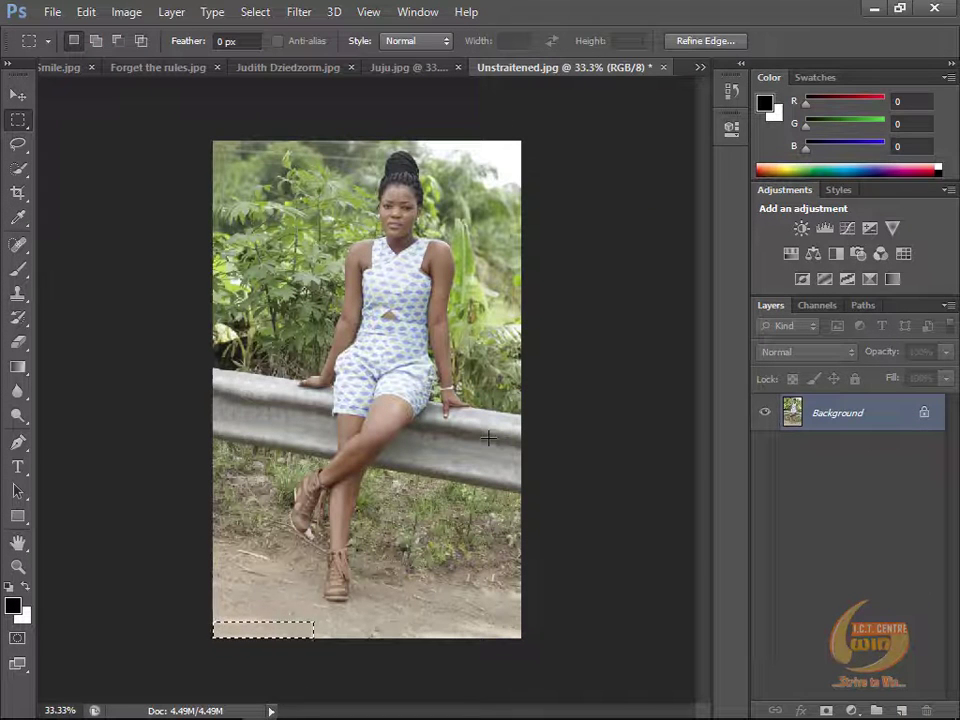
key("ctrl+d")
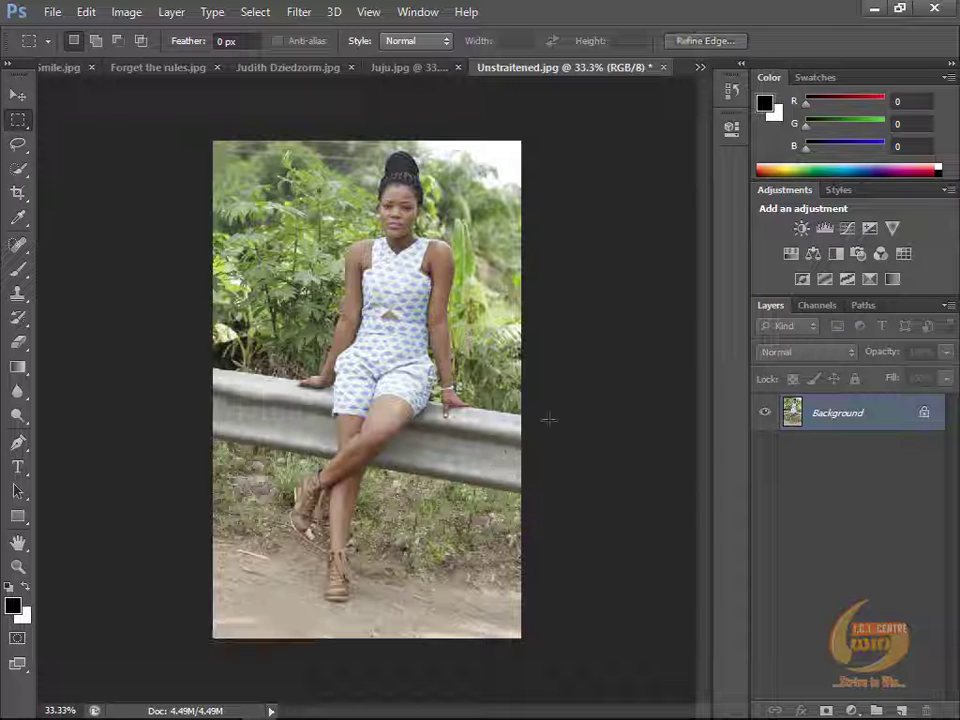
scroll(397, 399, "down", 1)
scroll(378, 207, "up", 1)
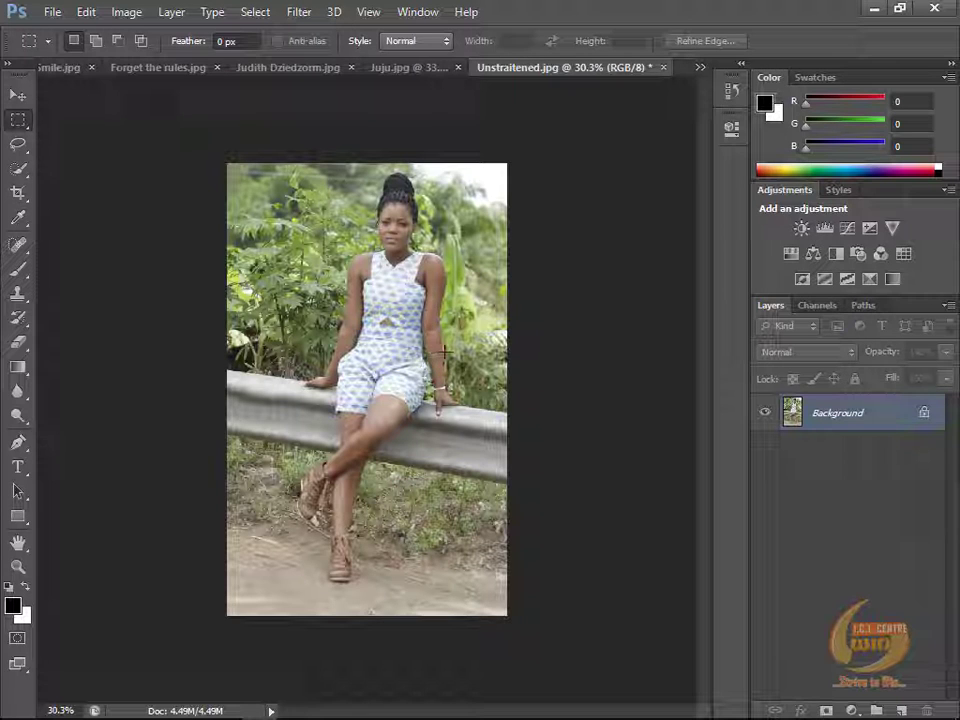
Step: Rotate a standard crop to straighten the photo, adjust its corners, and apply it
left_click(17, 193)
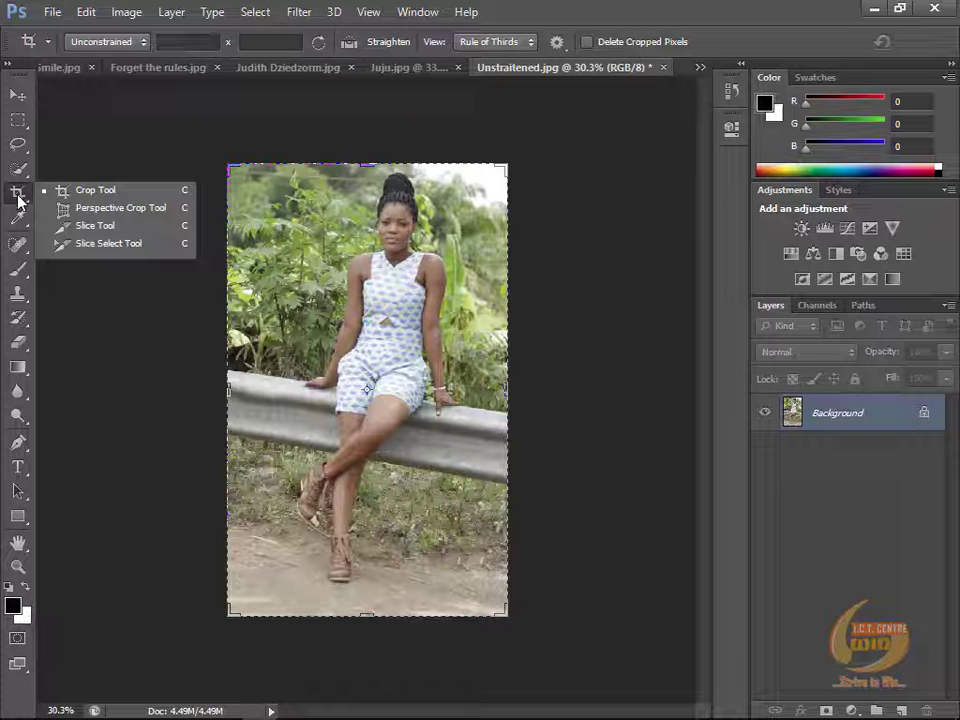
left_click(93, 198)
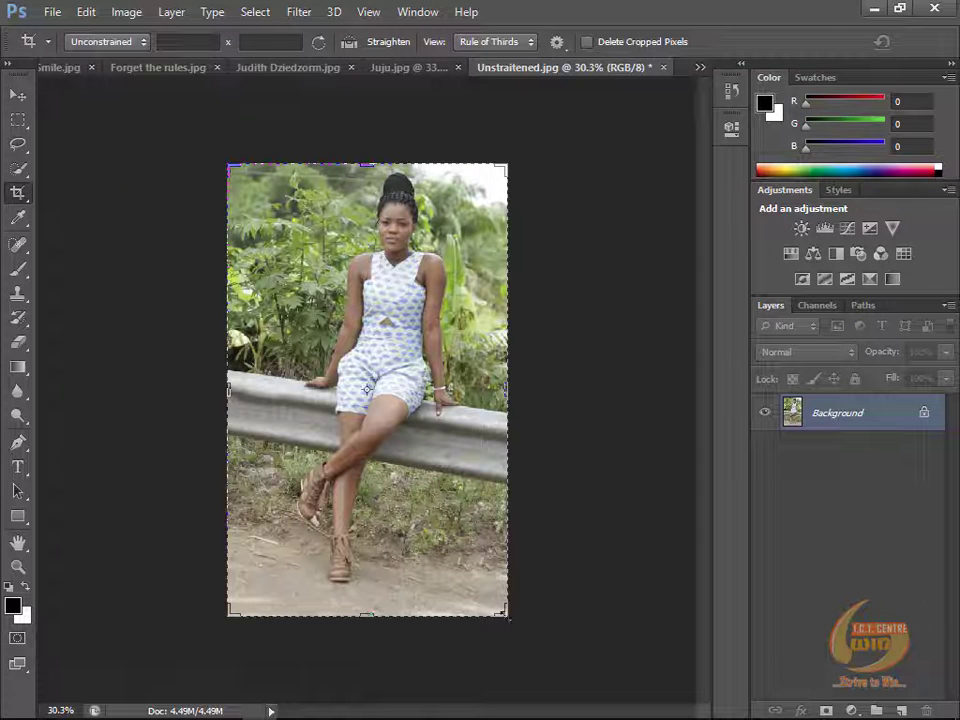
left_click_drag(506, 616, 500, 603)
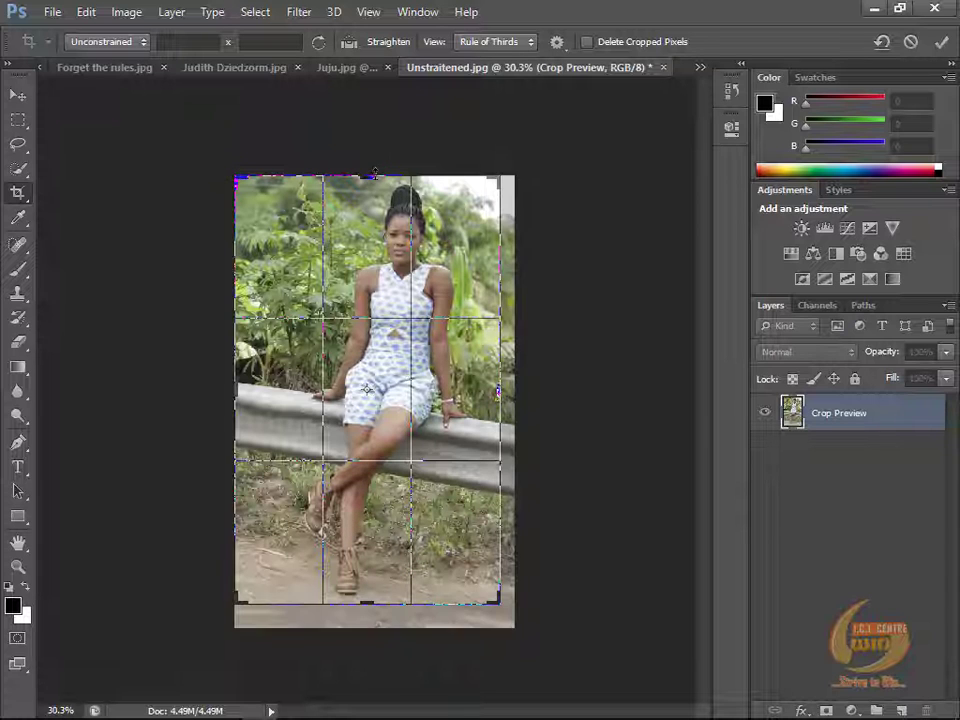
left_click_drag(375, 176, 375, 178)
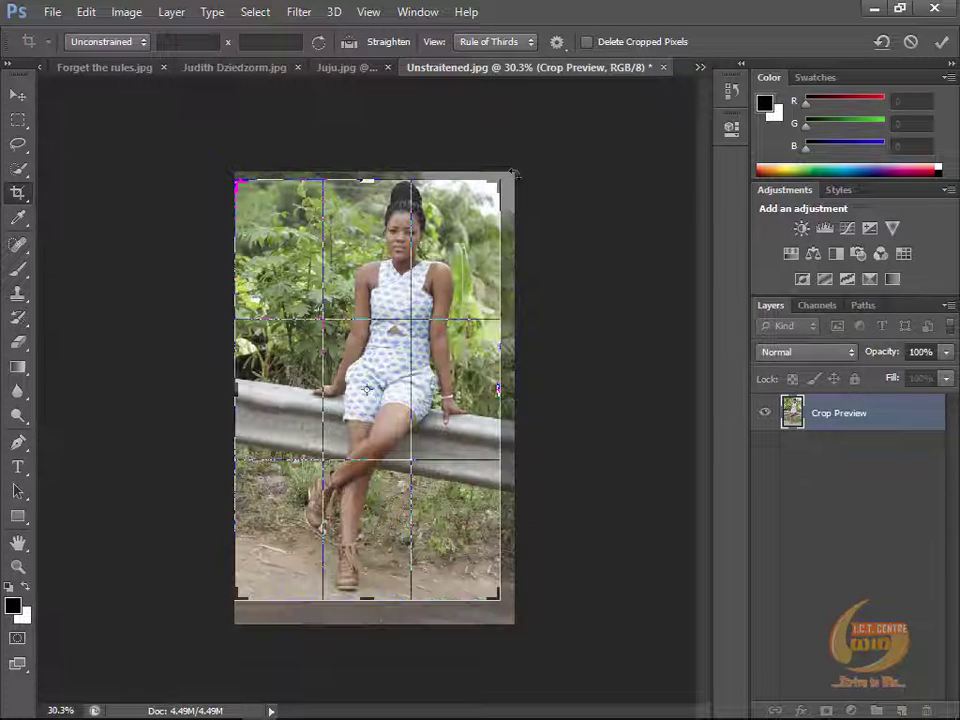
left_click_drag(512, 175, 484, 147)
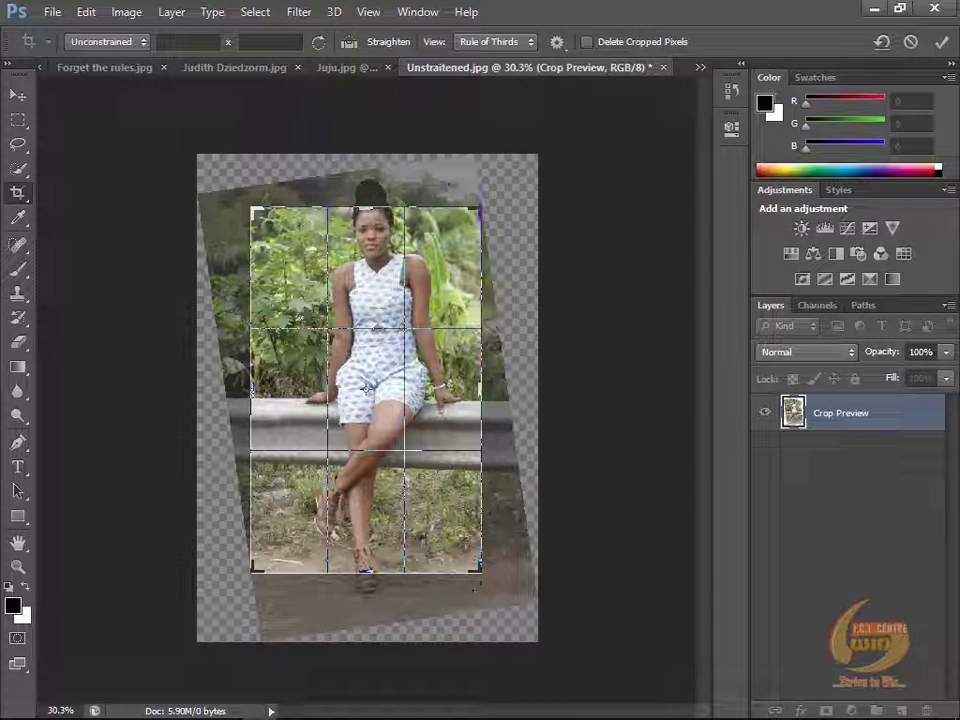
left_click_drag(484, 572, 484, 572)
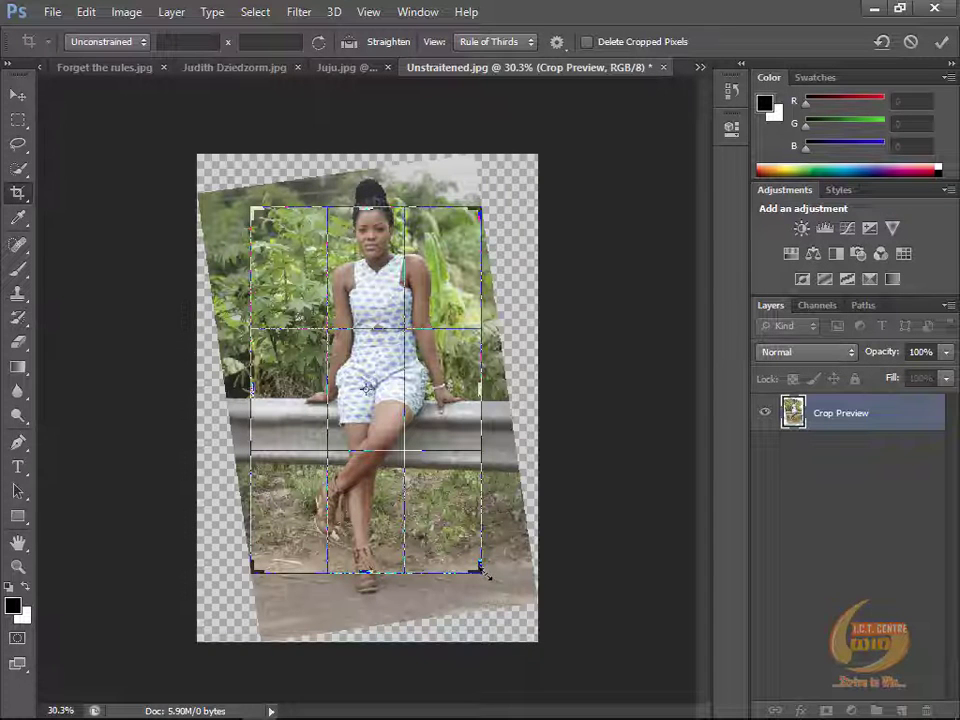
left_click_drag(484, 572, 492, 585)
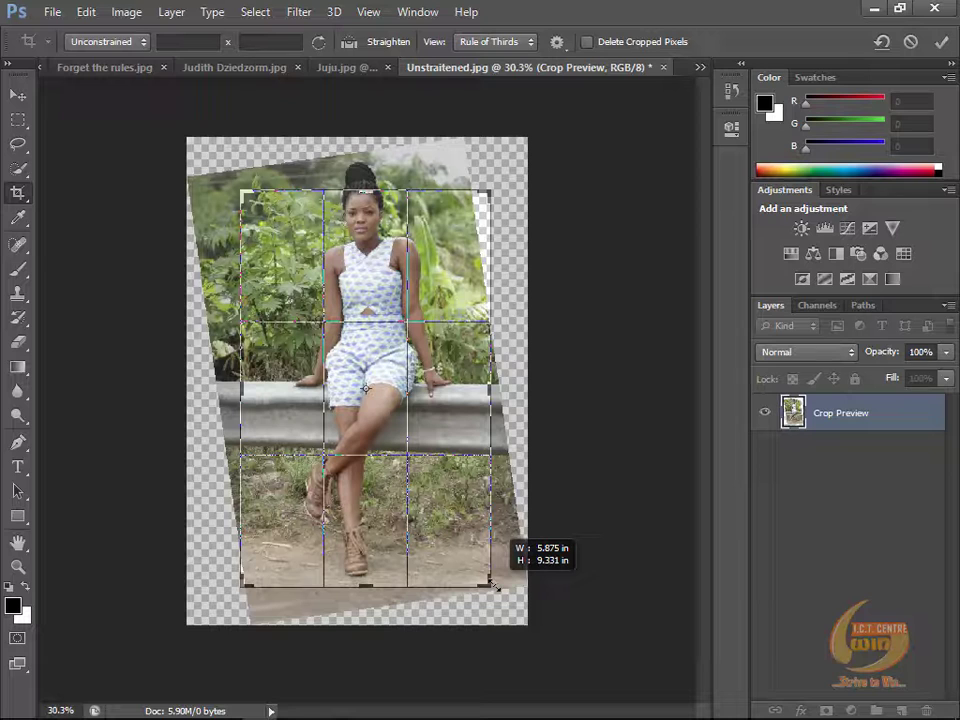
left_click_drag(493, 585, 497, 587)
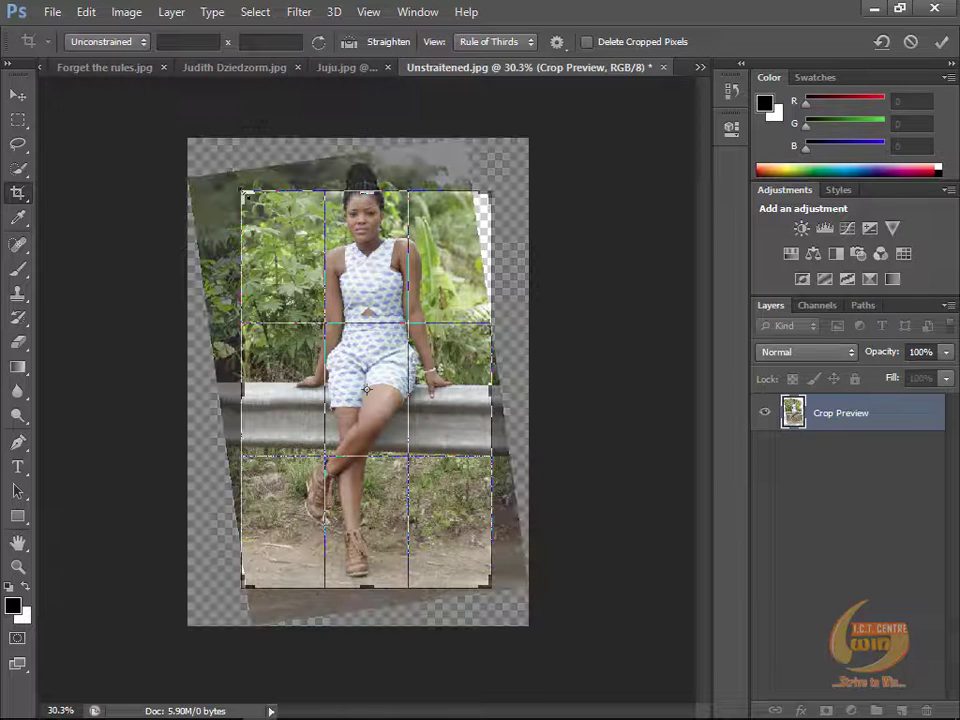
left_click_drag(245, 190, 238, 176)
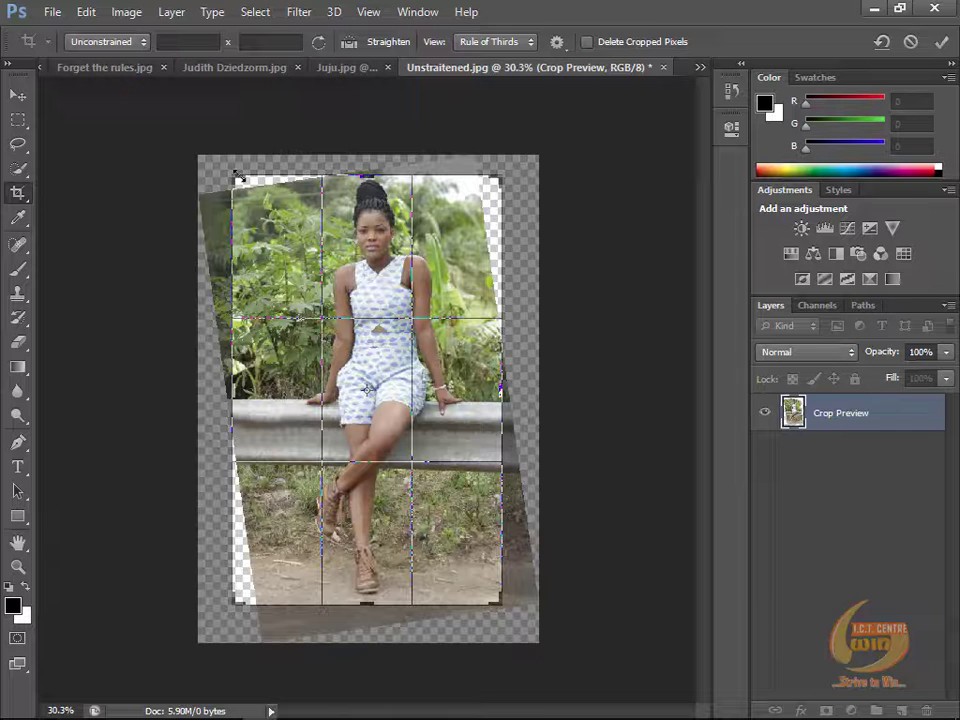
key("Return")
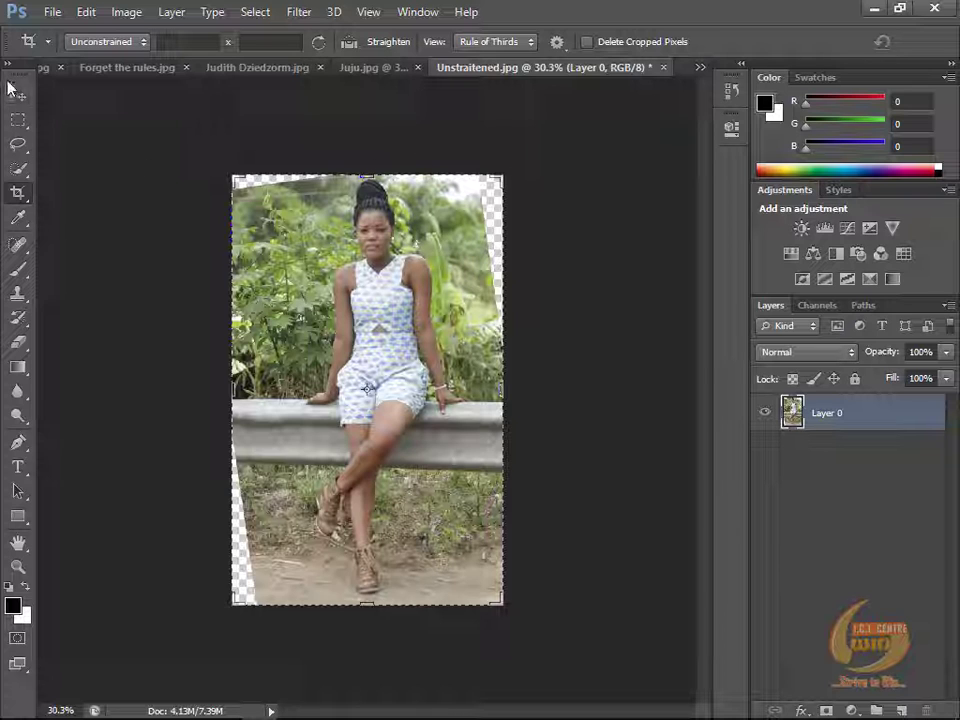
Step: Skew the Unstraitened layer's bottom-left, top-right and top-left corners via Edit > Transform, then apply it
left_click(16, 93)
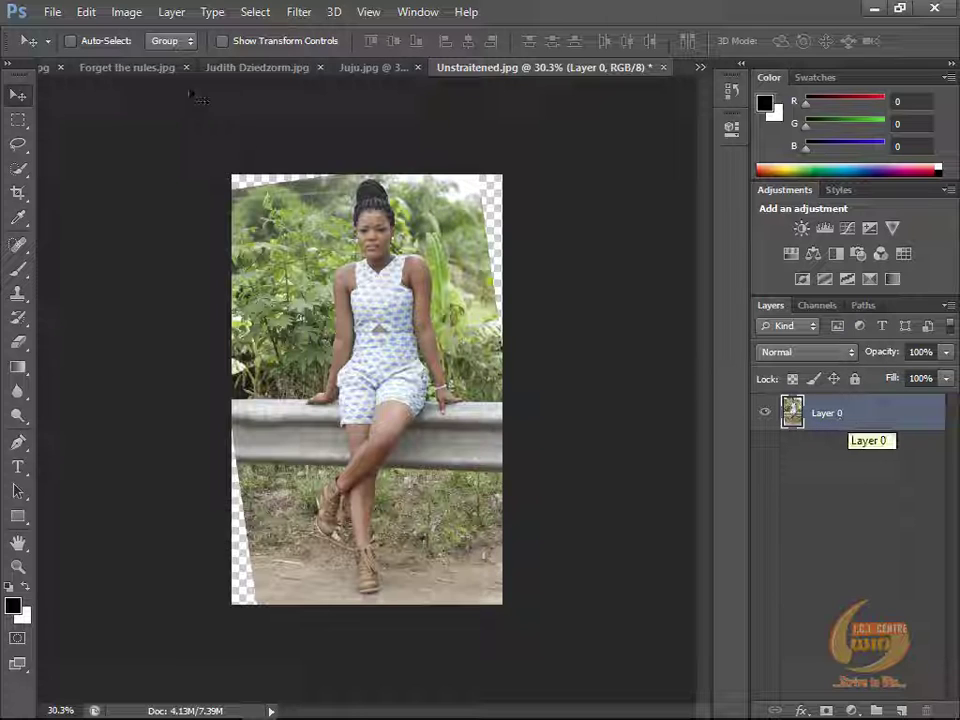
left_click(95, 14)
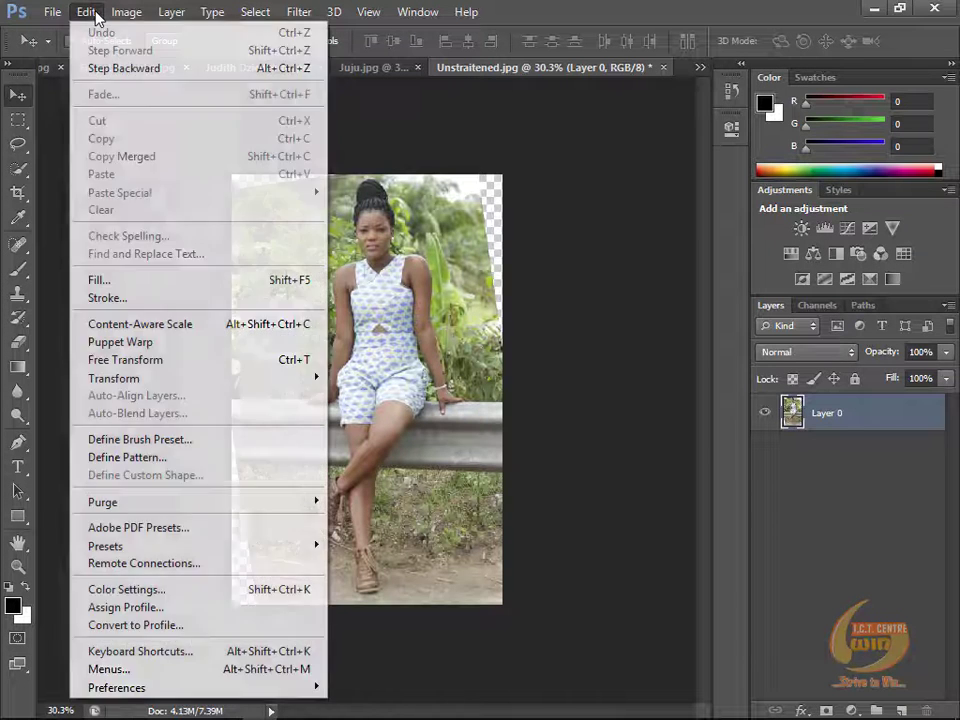
mouse_move(148, 382)
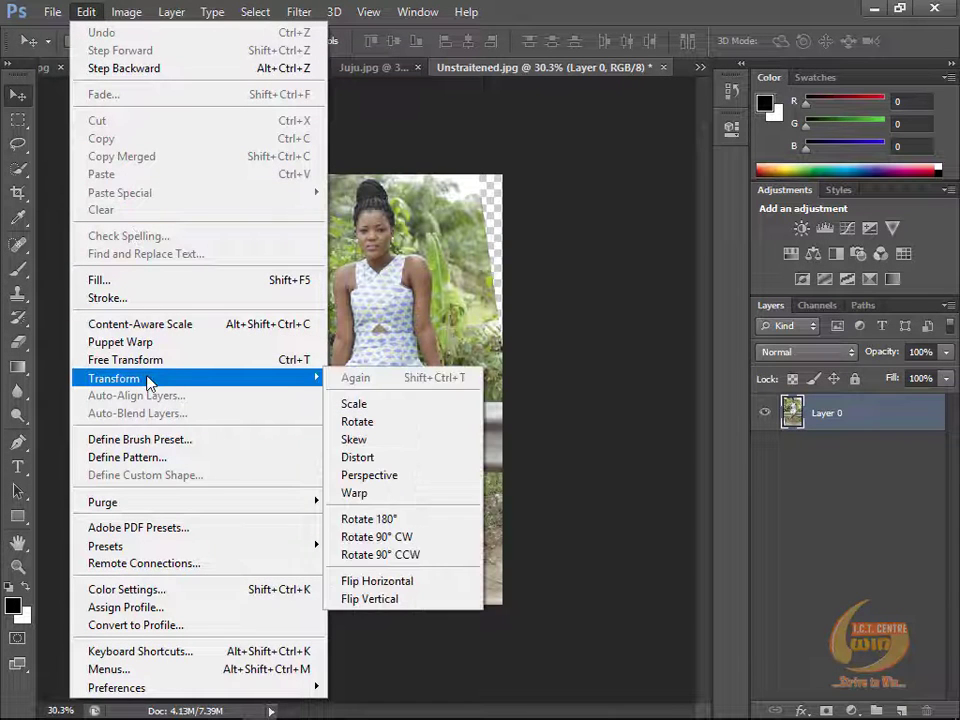
left_click(356, 439)
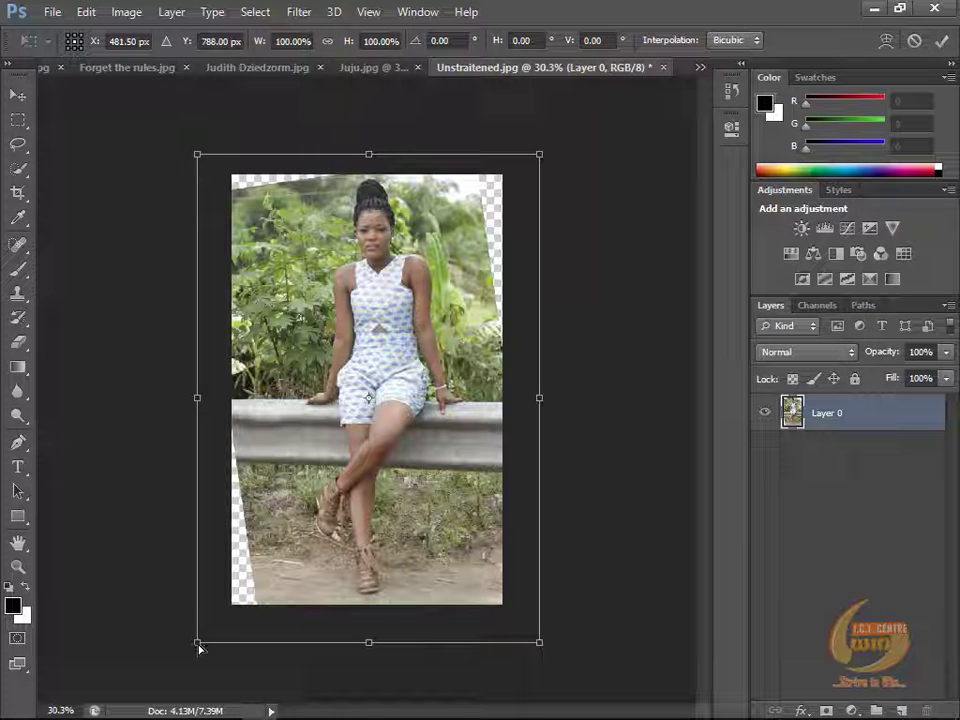
left_click_drag(198, 646, 161, 649)
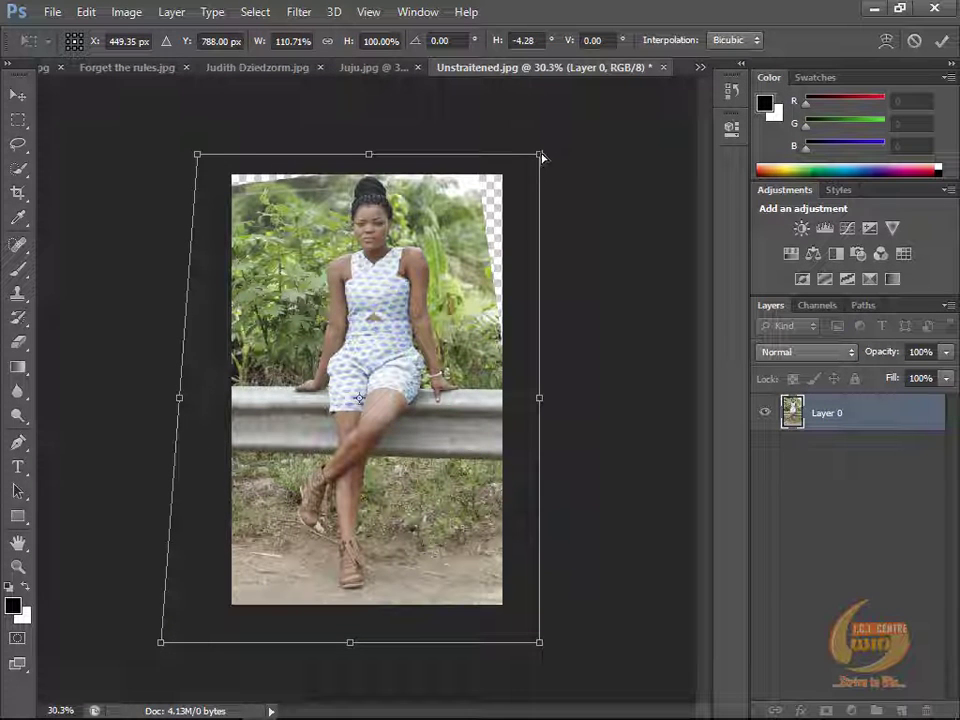
left_click_drag(542, 157, 565, 146)
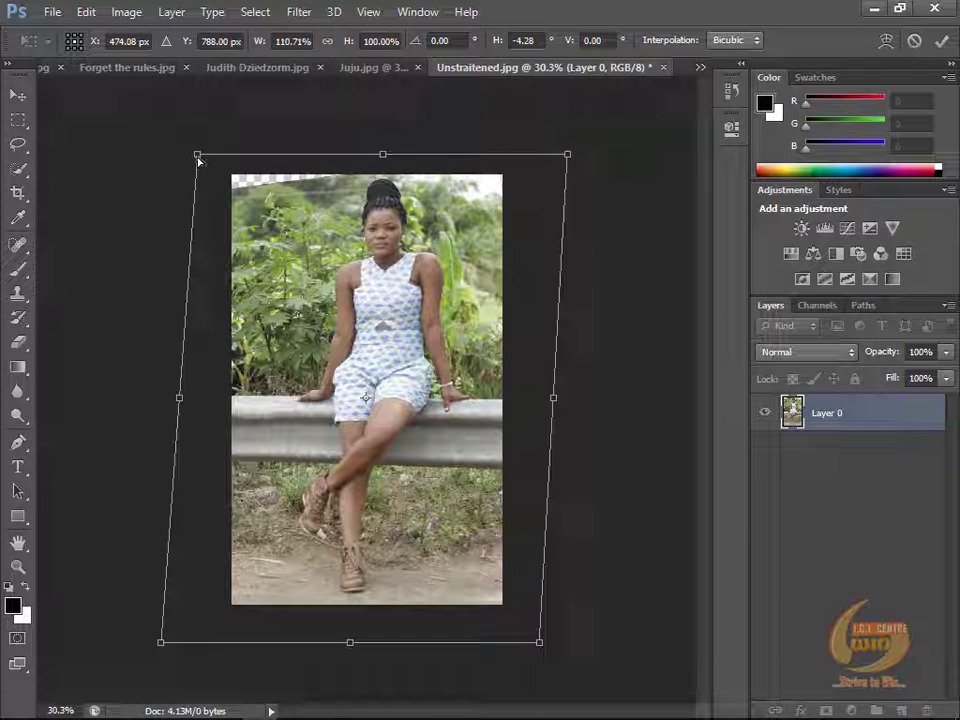
left_click_drag(197, 156, 166, 129)
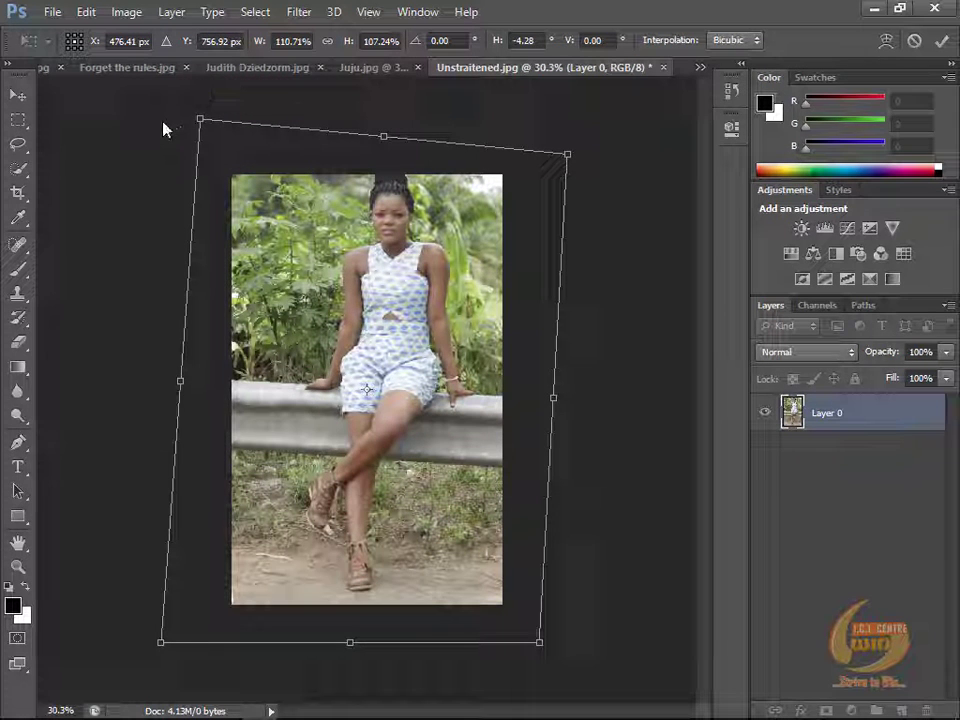
key("Return")
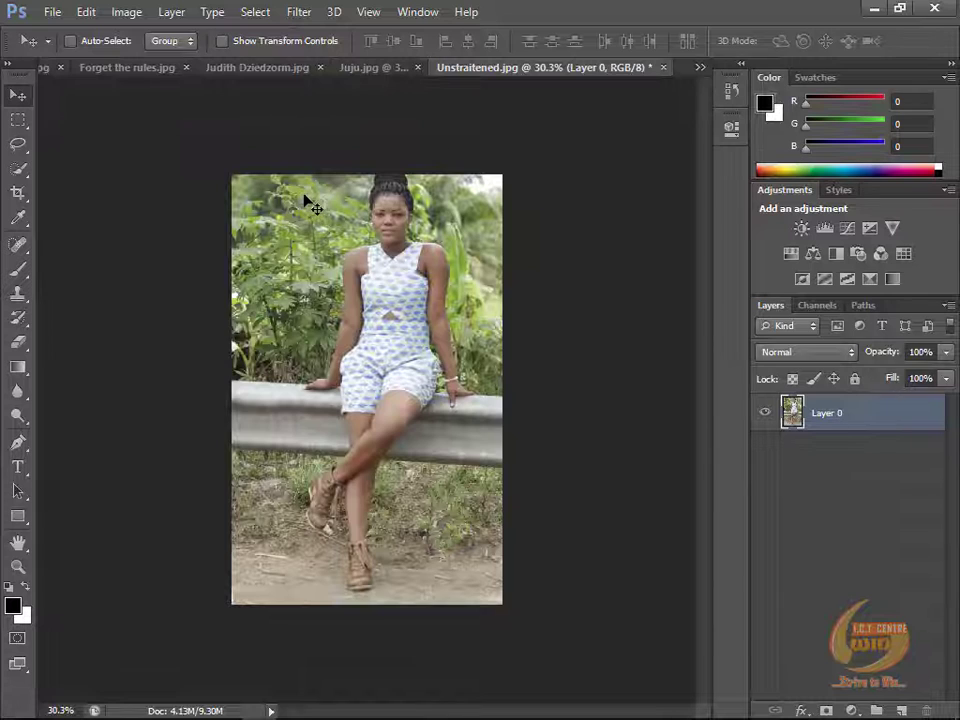
key("ctrl+shift+Tab")
Step: Draw a rectangular marquee around the woman's head and upper body in Forget the rules
left_click(190, 70)
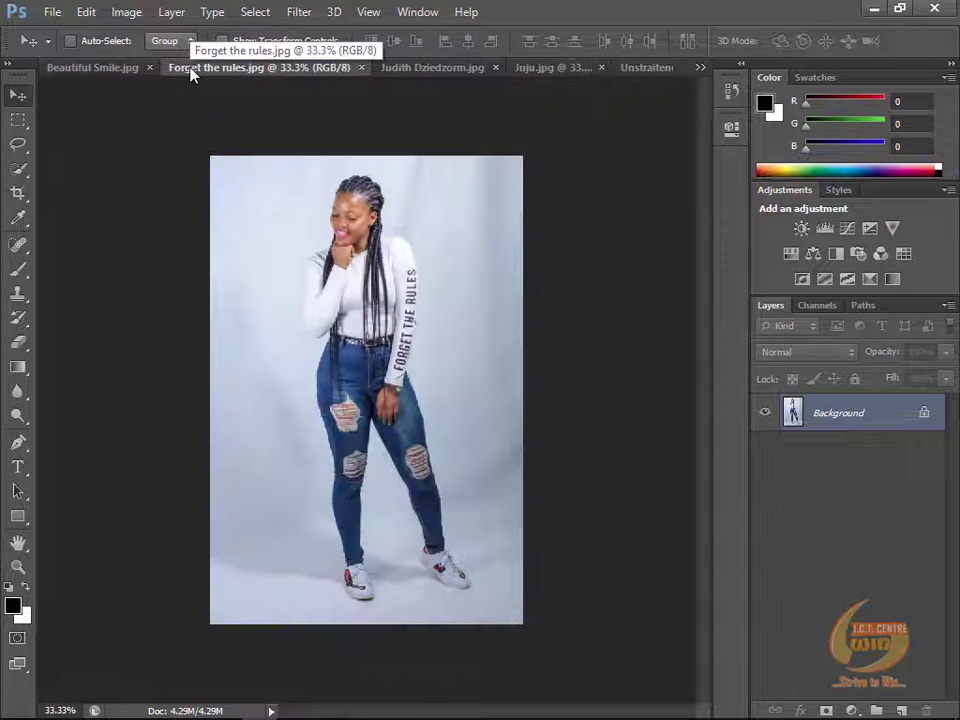
left_click(18, 121)
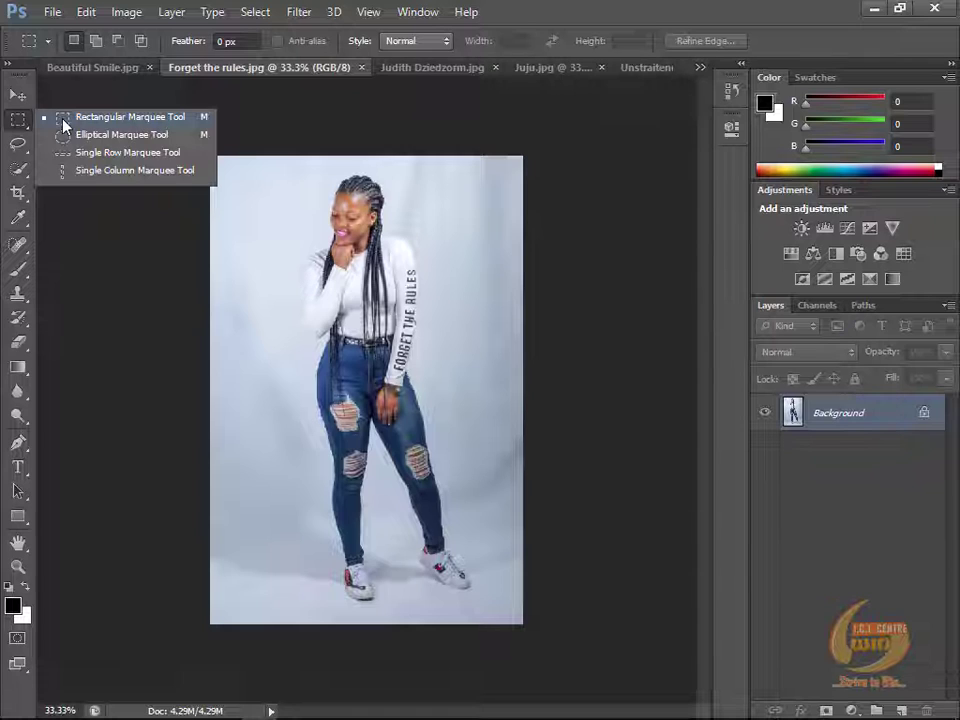
left_click(63, 121)
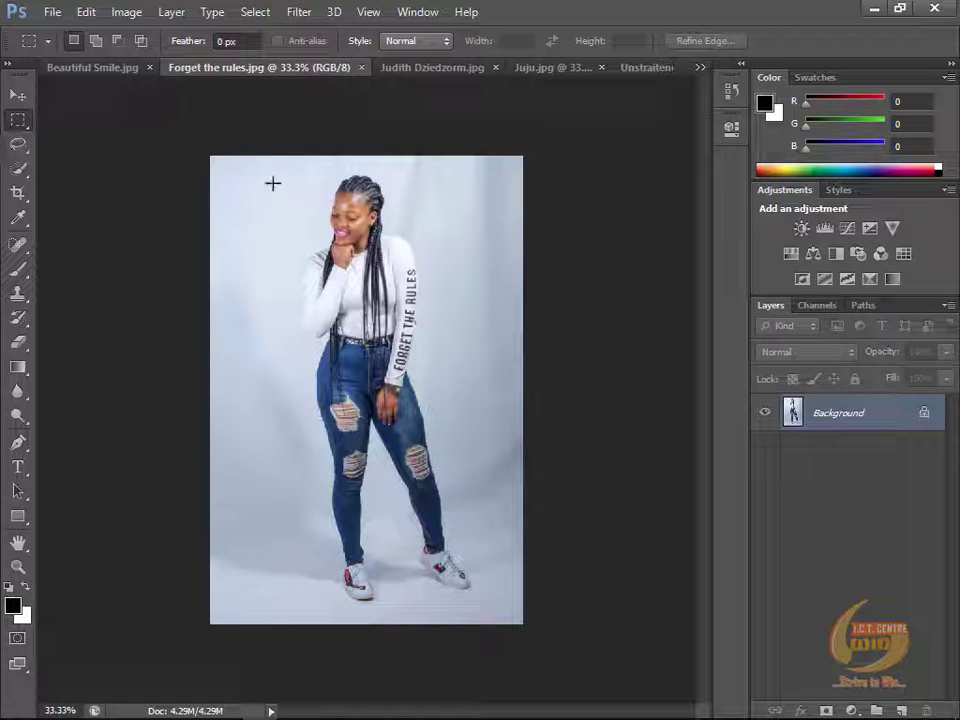
left_click_drag(271, 178, 459, 333)
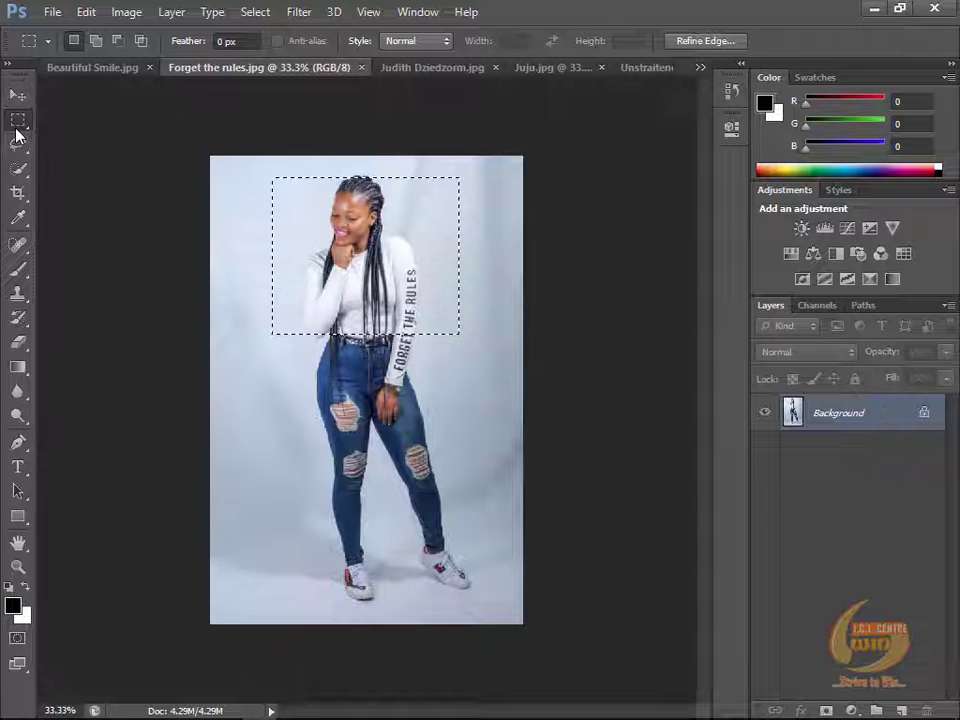
Step: Add her legs down to just above the shoes with the Lasso in Add to selection mode
left_click(18, 120)
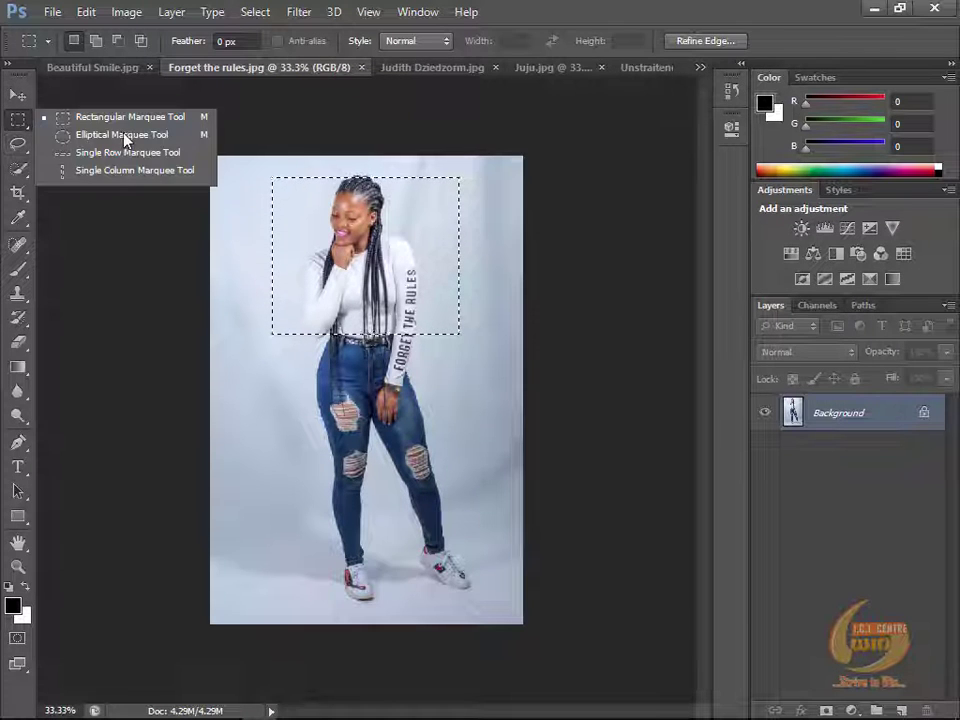
left_click(125, 140)
left_click(18, 143)
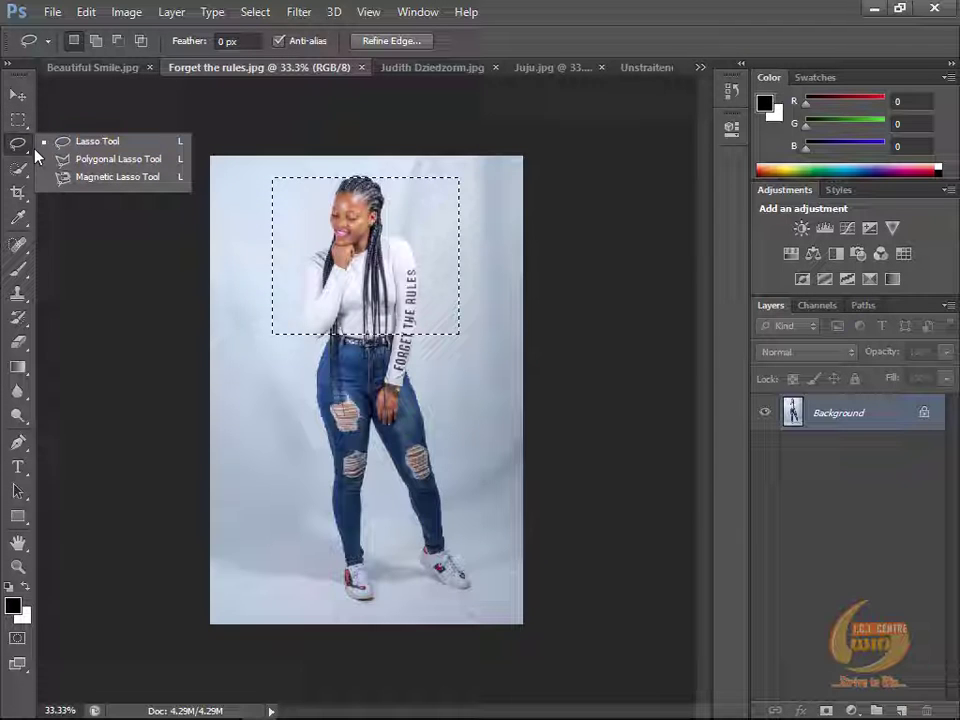
left_click(90, 142)
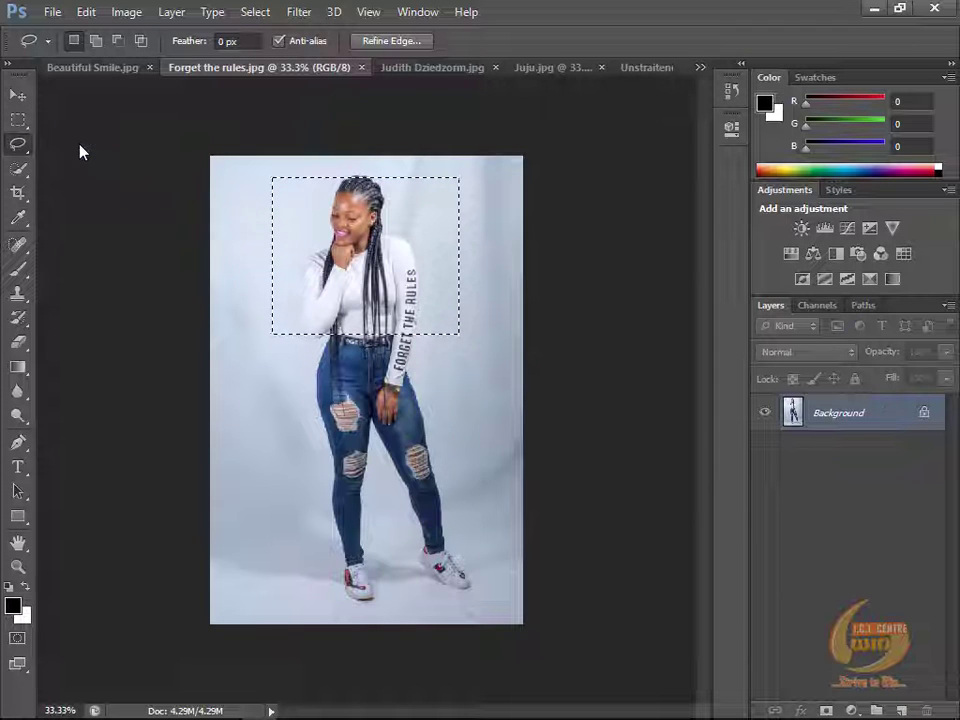
left_click(96, 45)
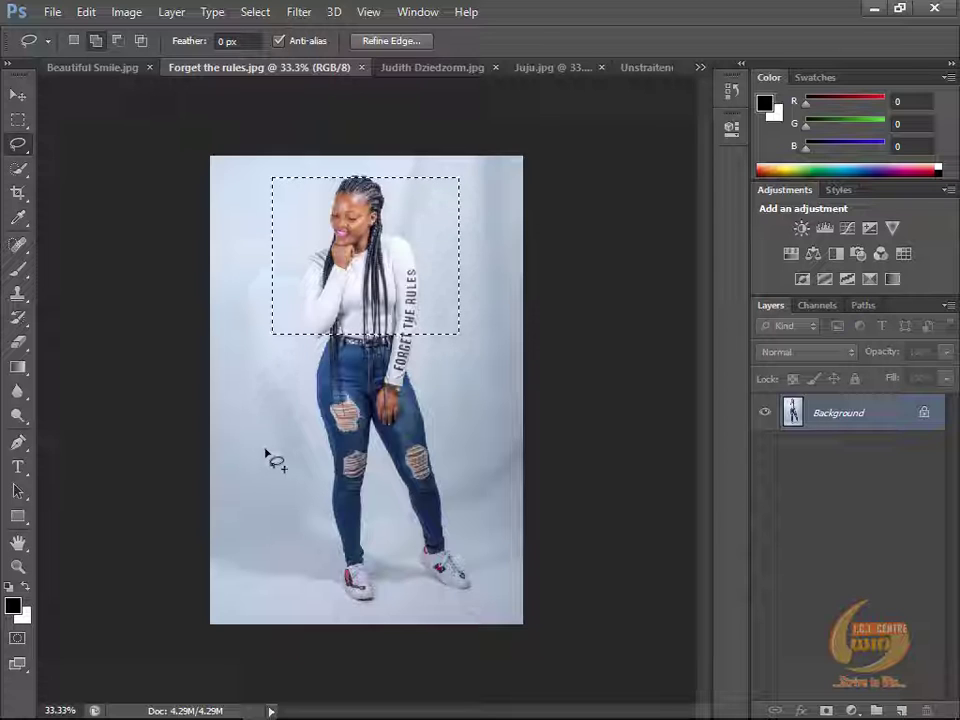
mouse_move(265, 513)
left_mouse_down()
mouse_move(381, 548)
mouse_move(488, 536)
mouse_move(501, 432)
mouse_move(478, 354)
left_mouse_up()
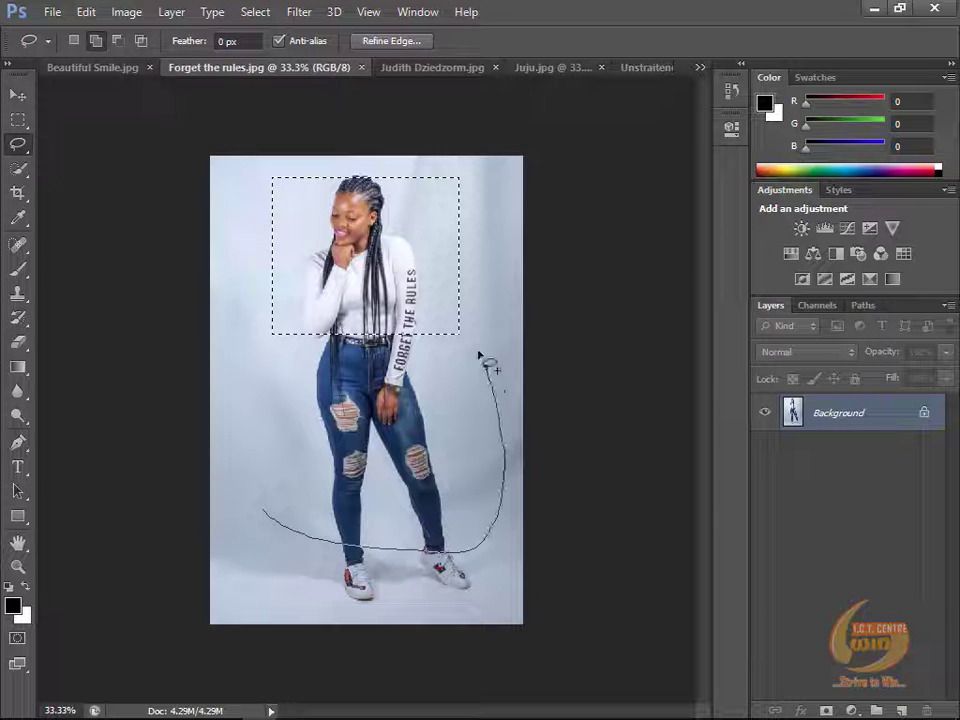
mouse_move(376, 287)
left_mouse_down()
mouse_move(312, 287)
mouse_move(252, 365)
mouse_move(262, 514)
left_mouse_up()
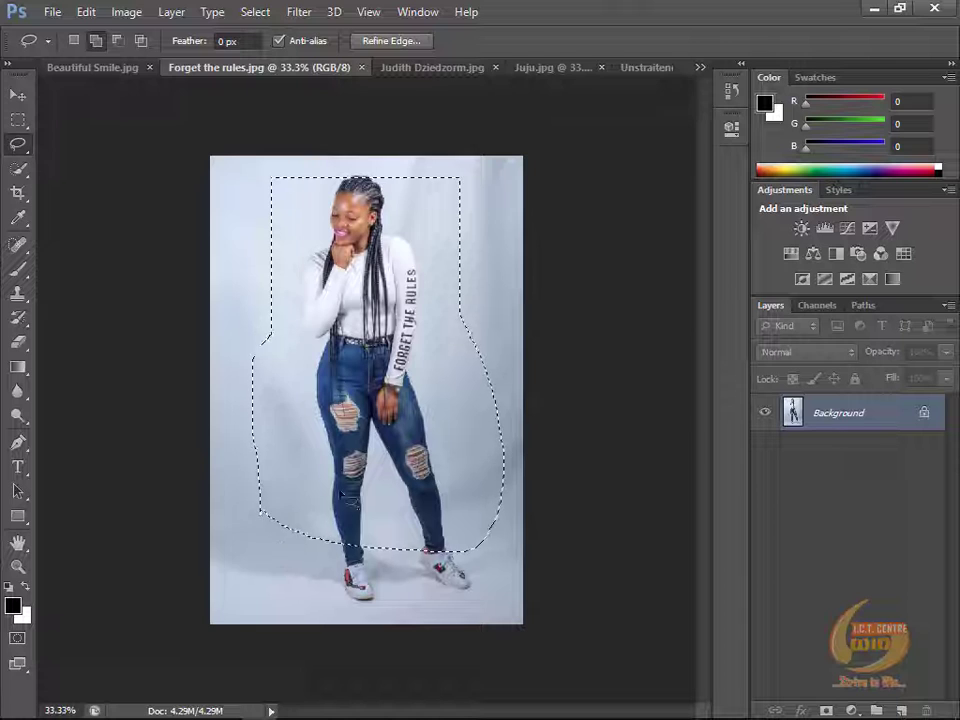
left_click(127, 12)
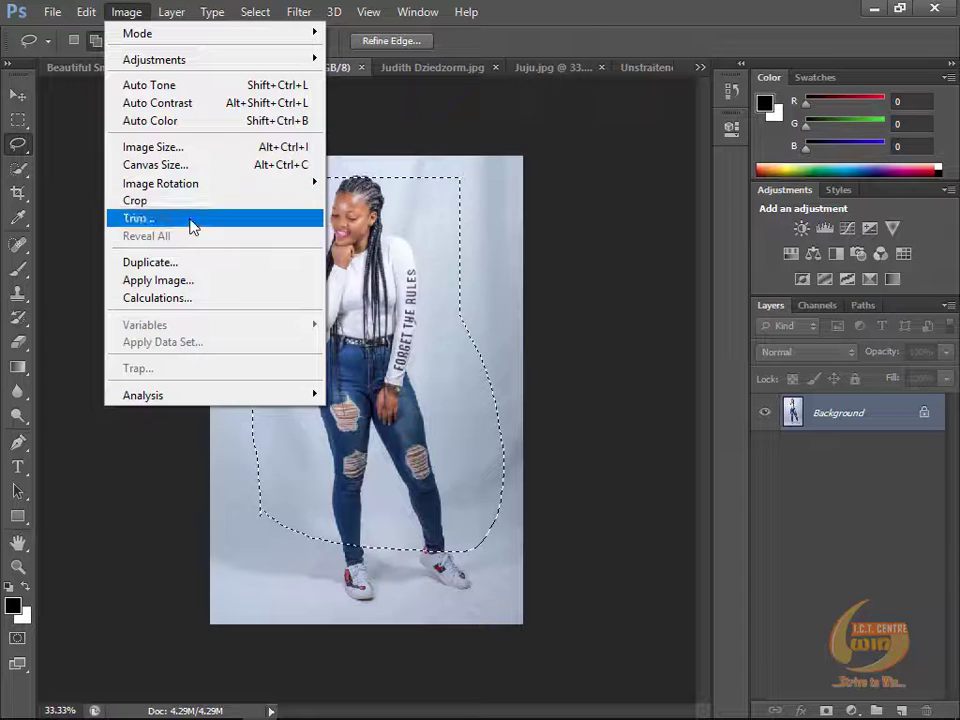
Step: Crop the photo to the selection's bounds with Image > Crop, then deselect
left_click(193, 206)
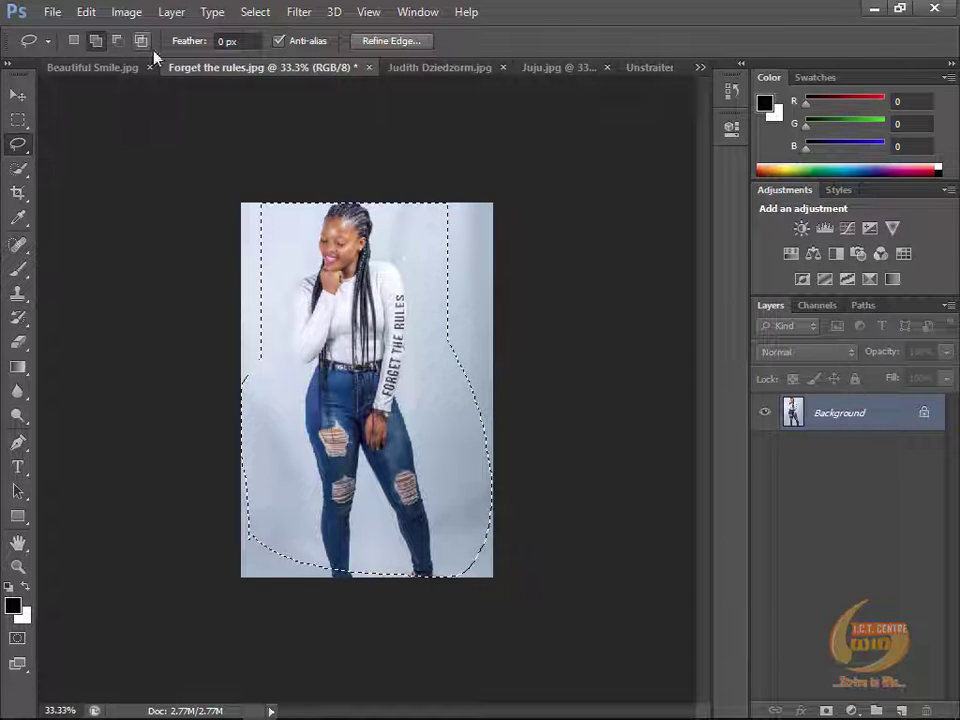
left_click(120, 12)
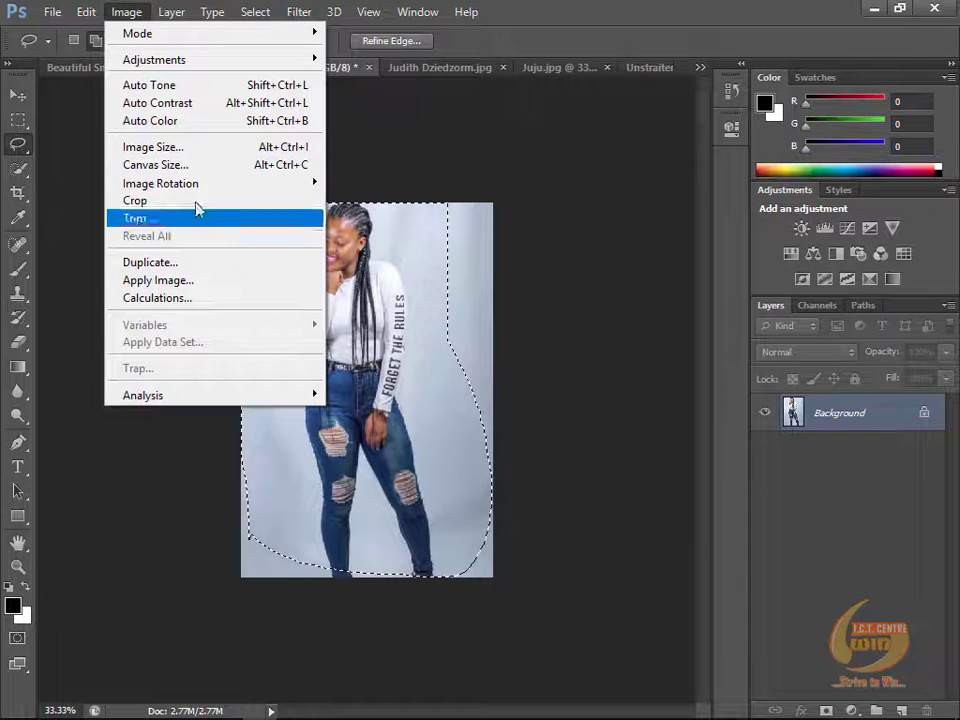
left_click(193, 201)
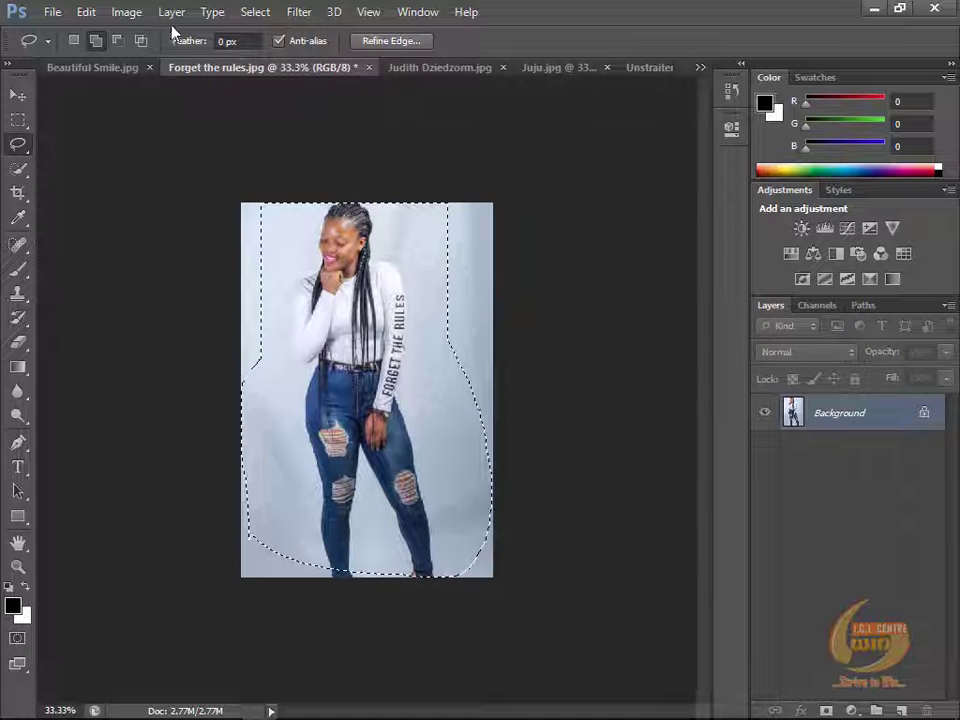
left_click(253, 14)
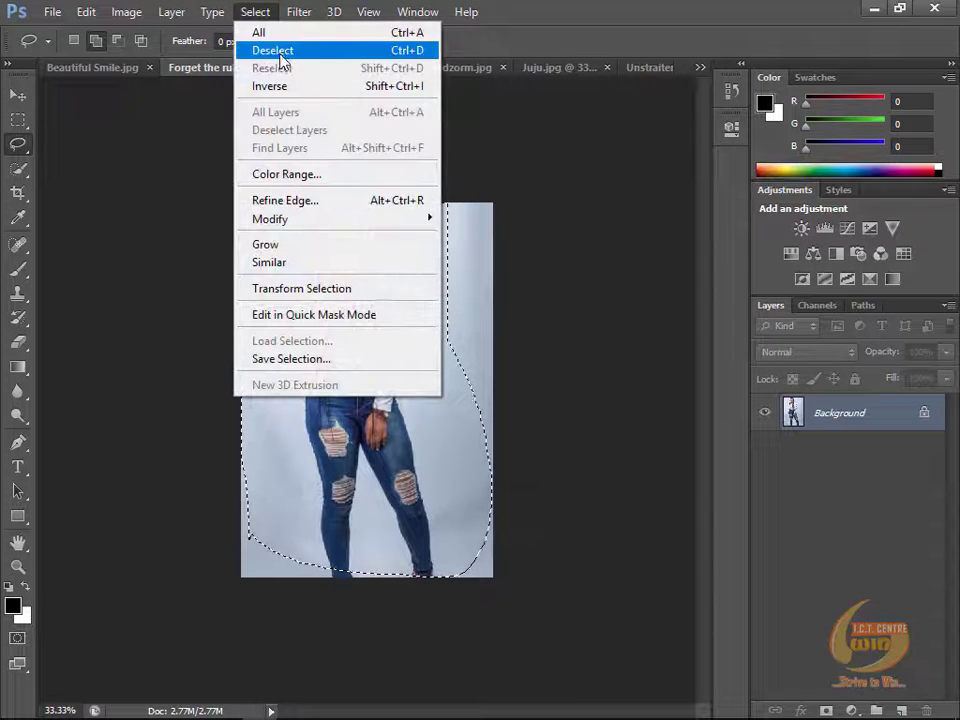
left_click(272, 51)
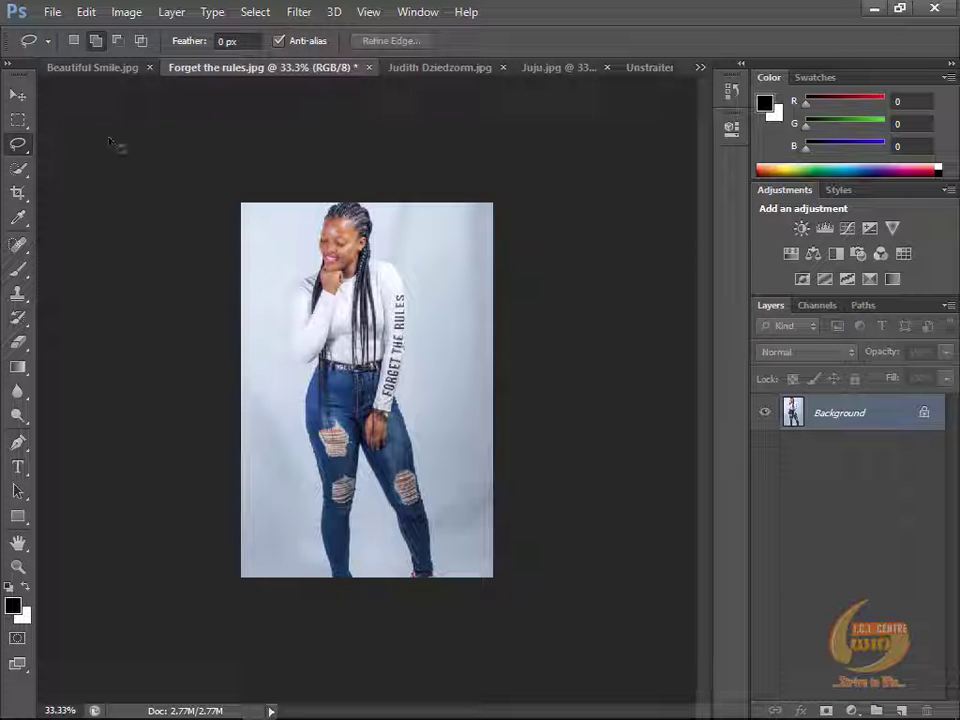
Step: Set a 4 x 3 crop ratio on Beautiful Smile.jpg with the Crop tool
left_click(12, 197)
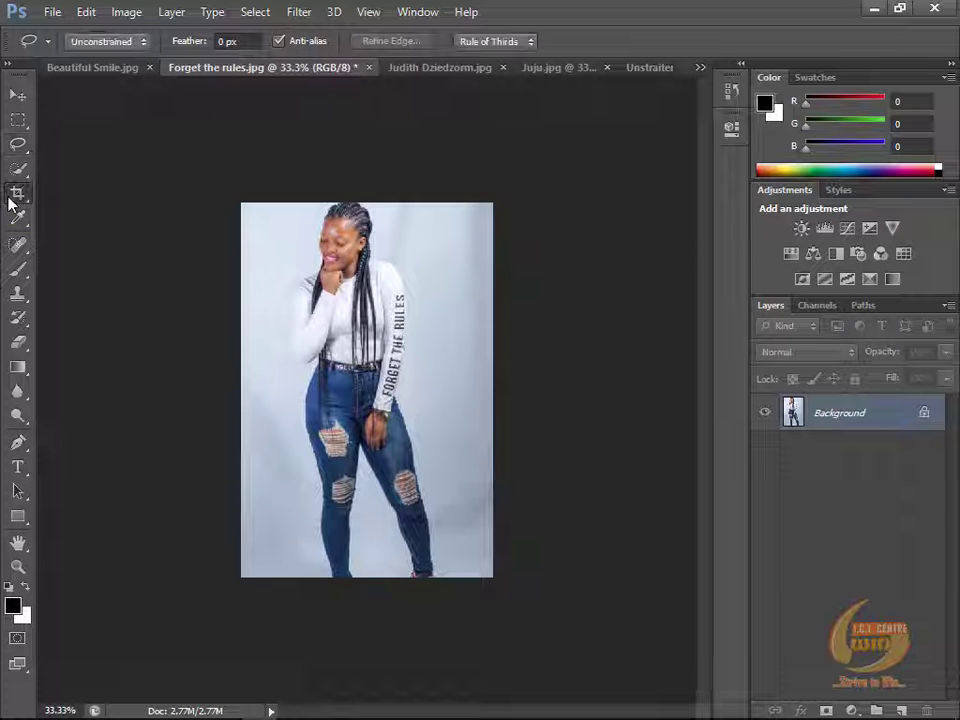
left_click(92, 68)
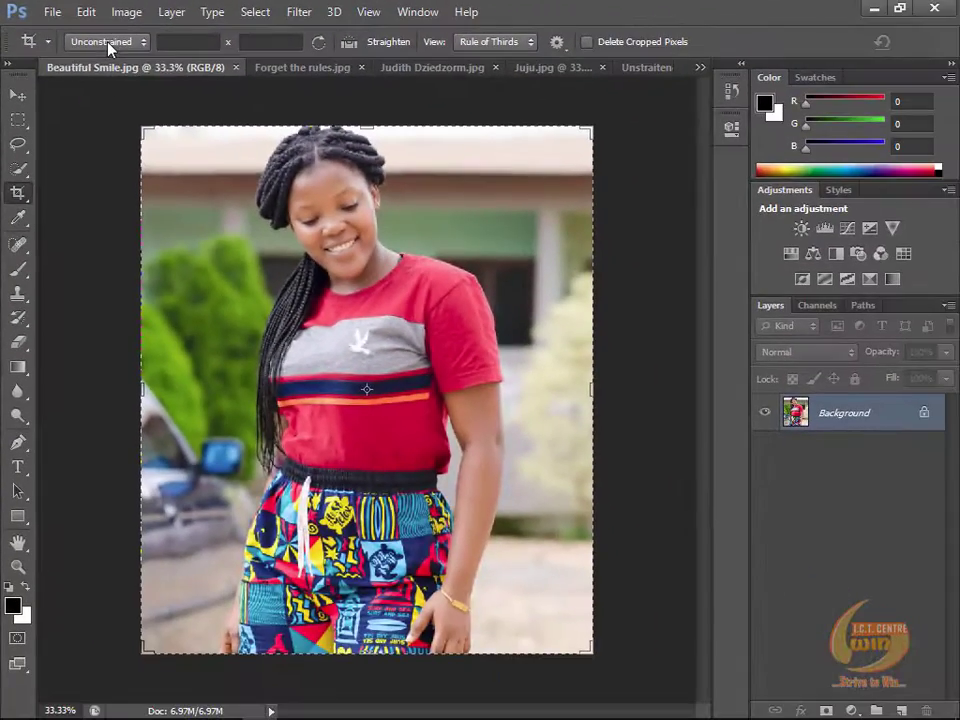
left_click(214, 90)
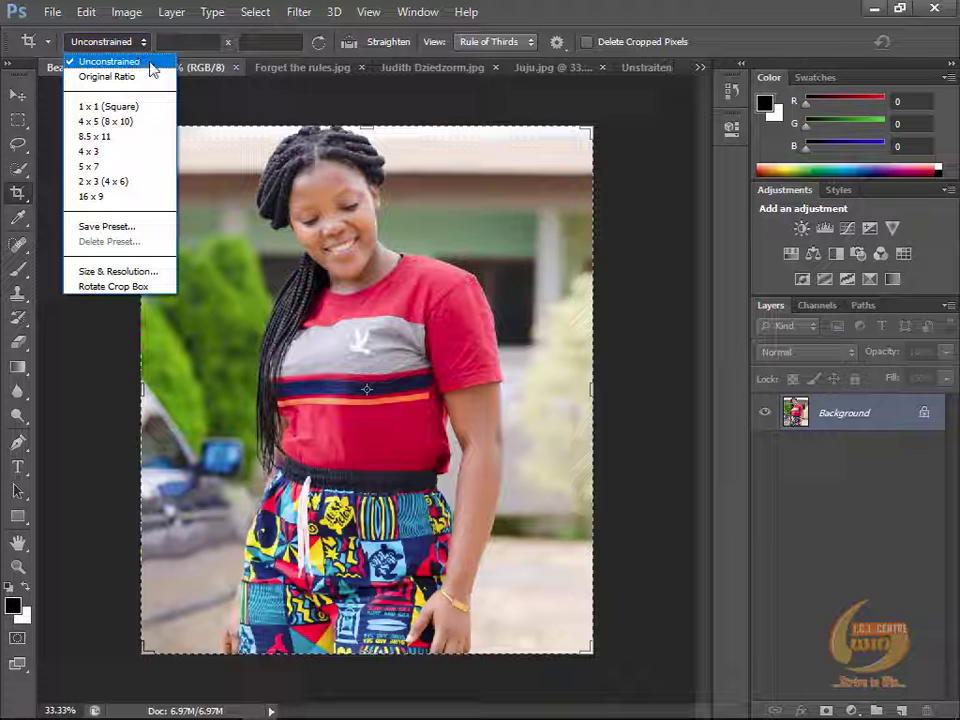
left_click(130, 152)
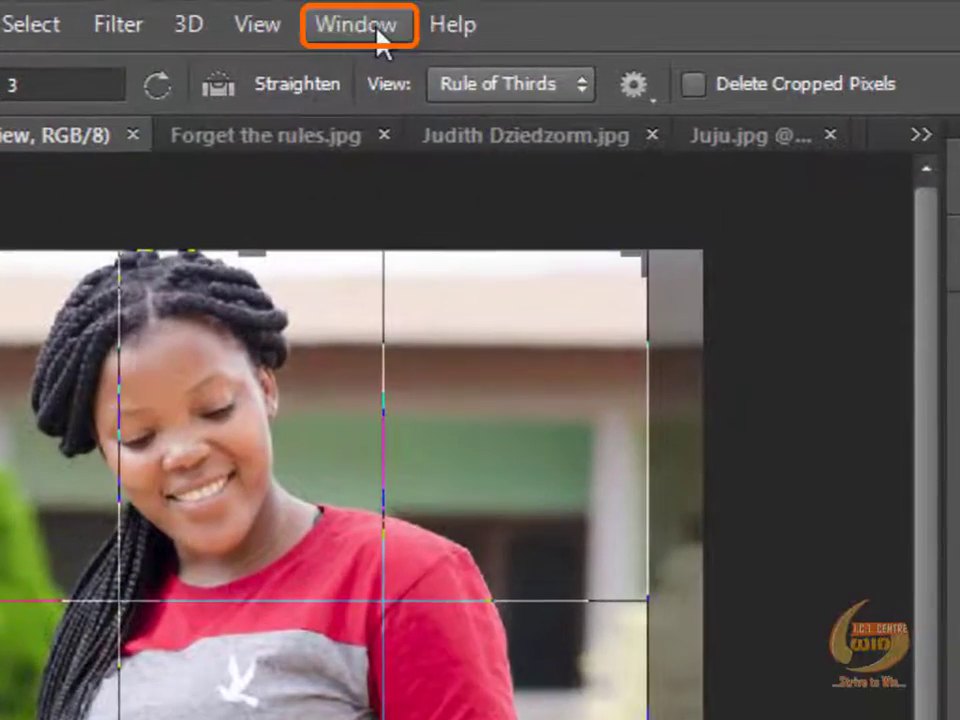
left_click(379, 32)
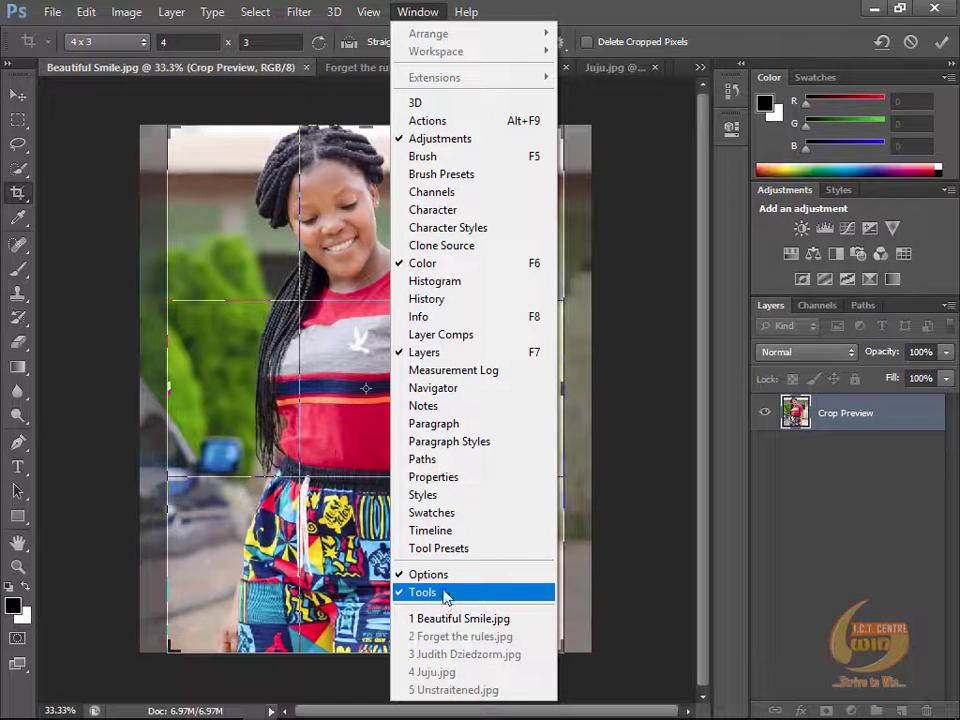
left_click(451, 549)
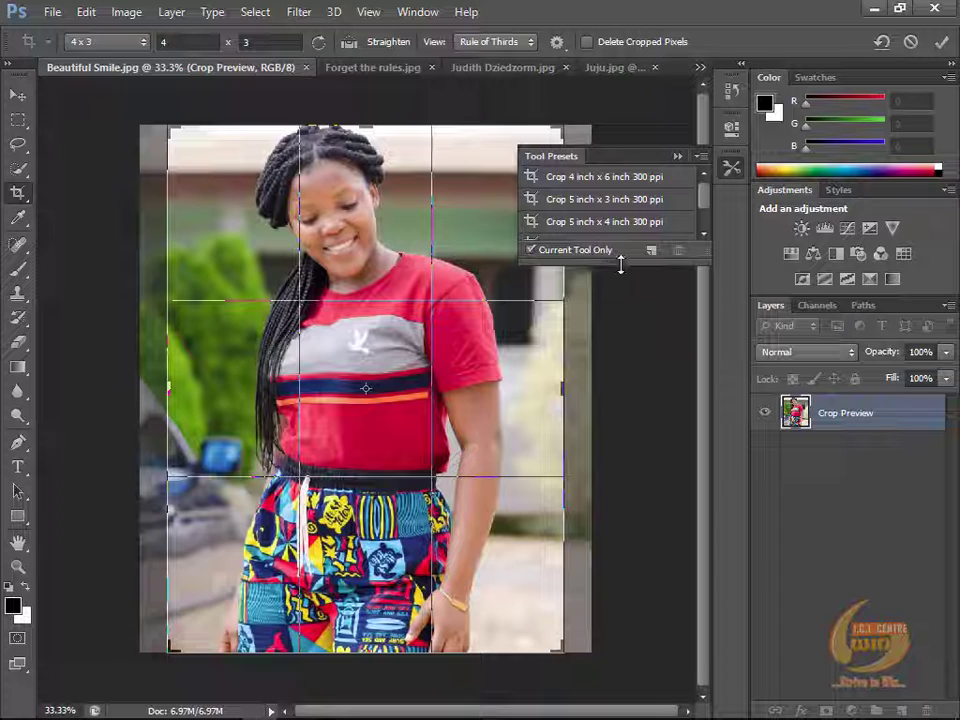
left_click_drag(619, 264, 632, 388)
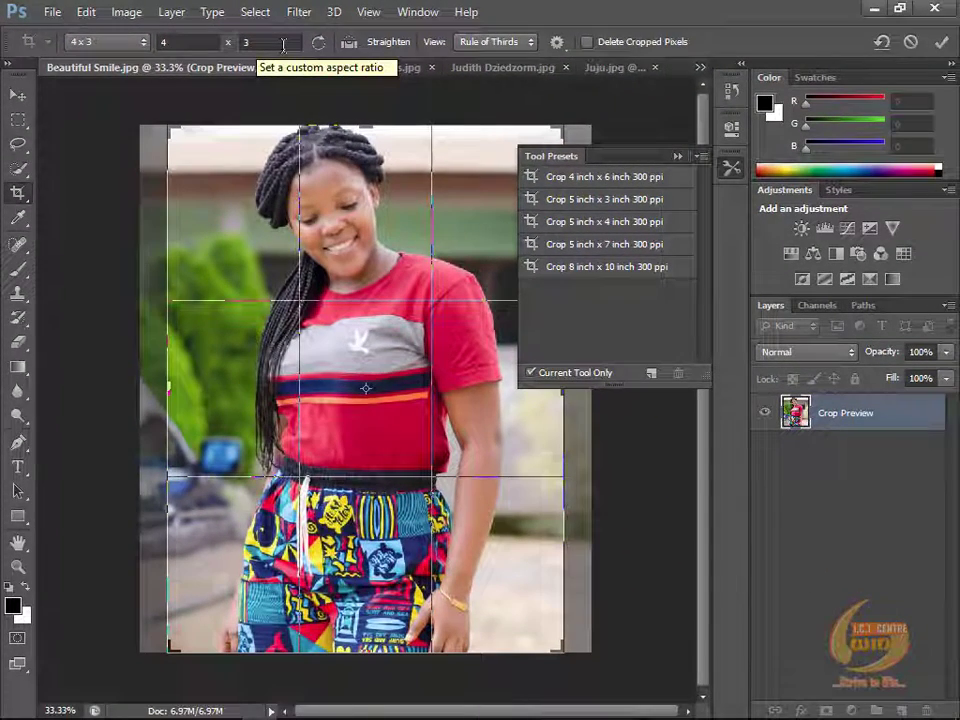
left_click(677, 156)
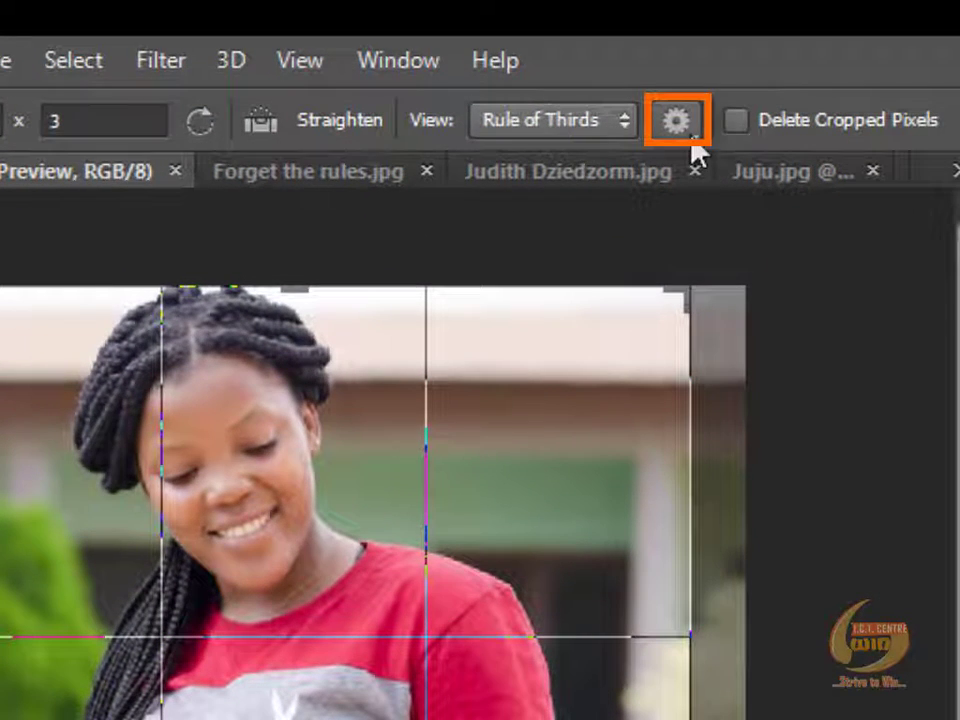
Step: Set the crop shield colour to a custom white in the crop overlay settings
left_click(690, 140)
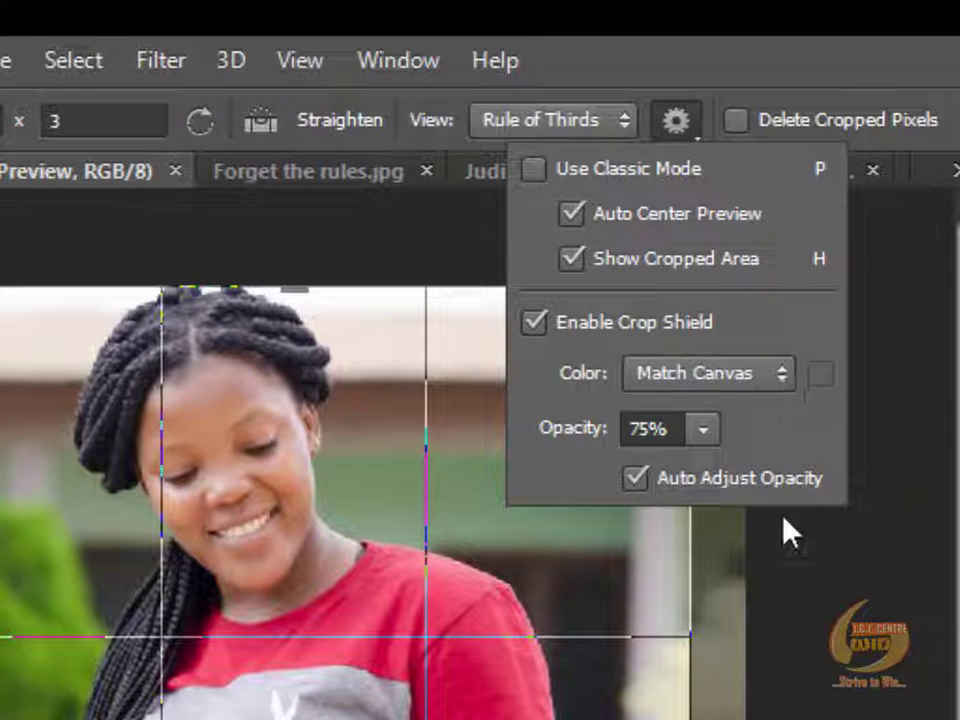
left_click(785, 378)
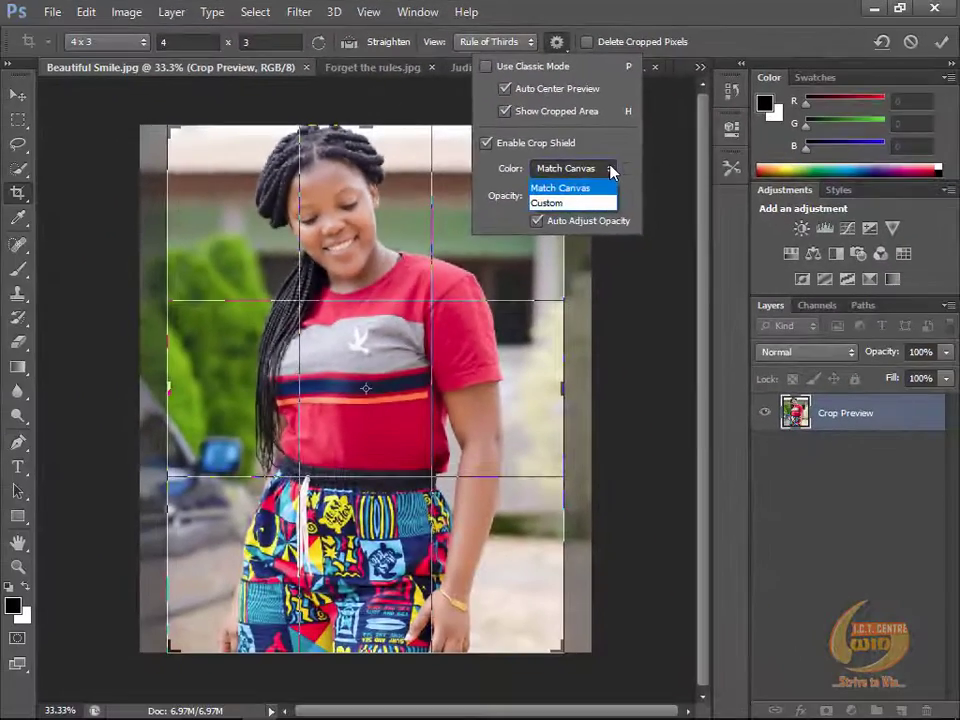
left_click(548, 202)
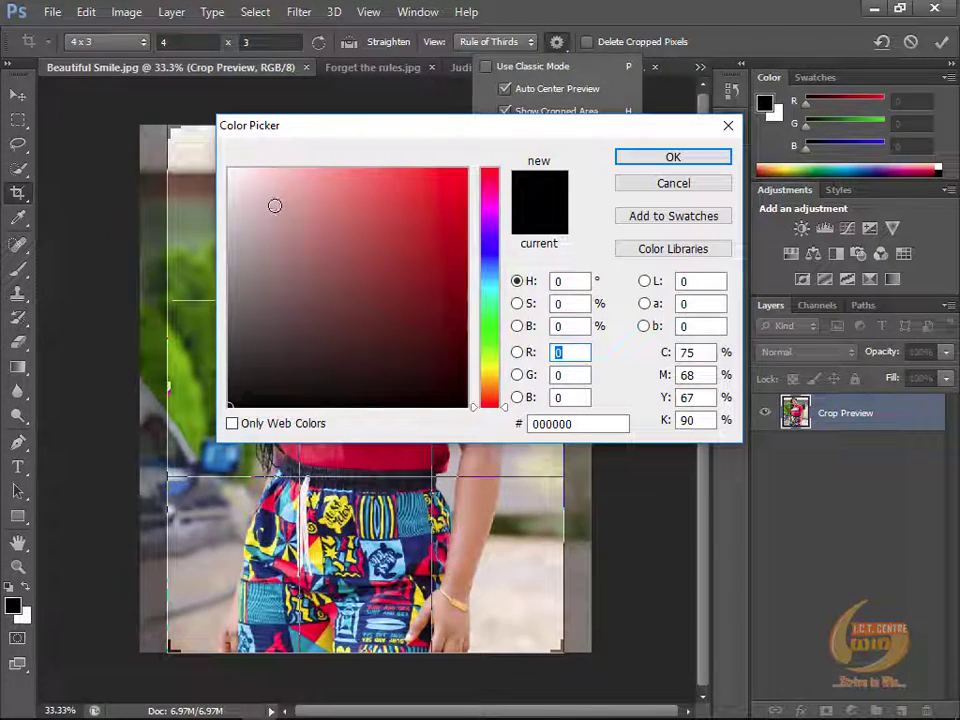
left_click(195, 161)
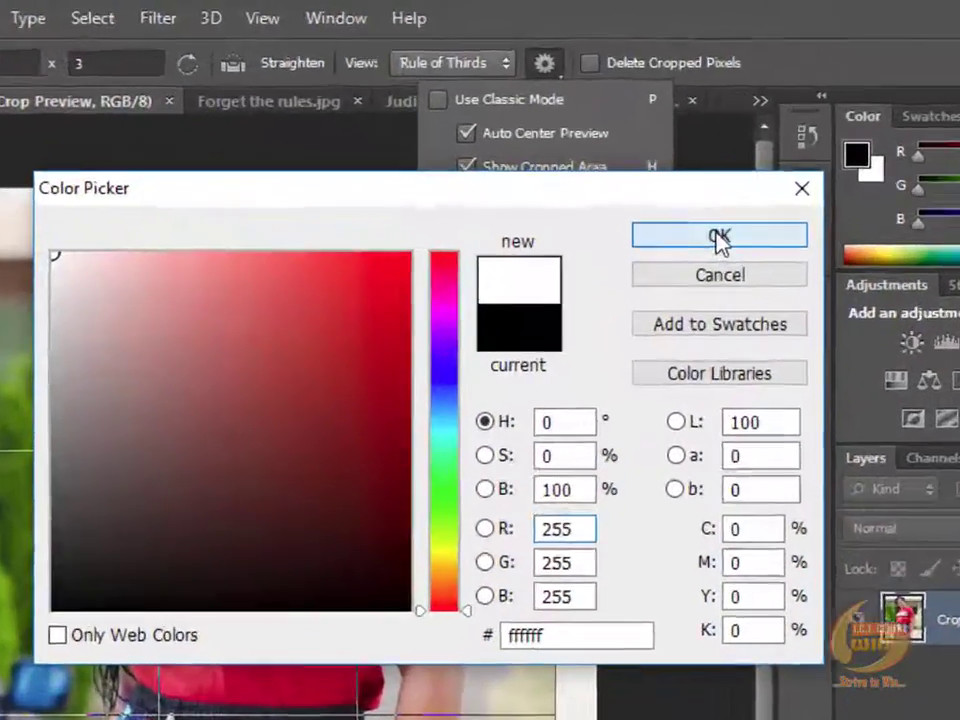
left_click(673, 157)
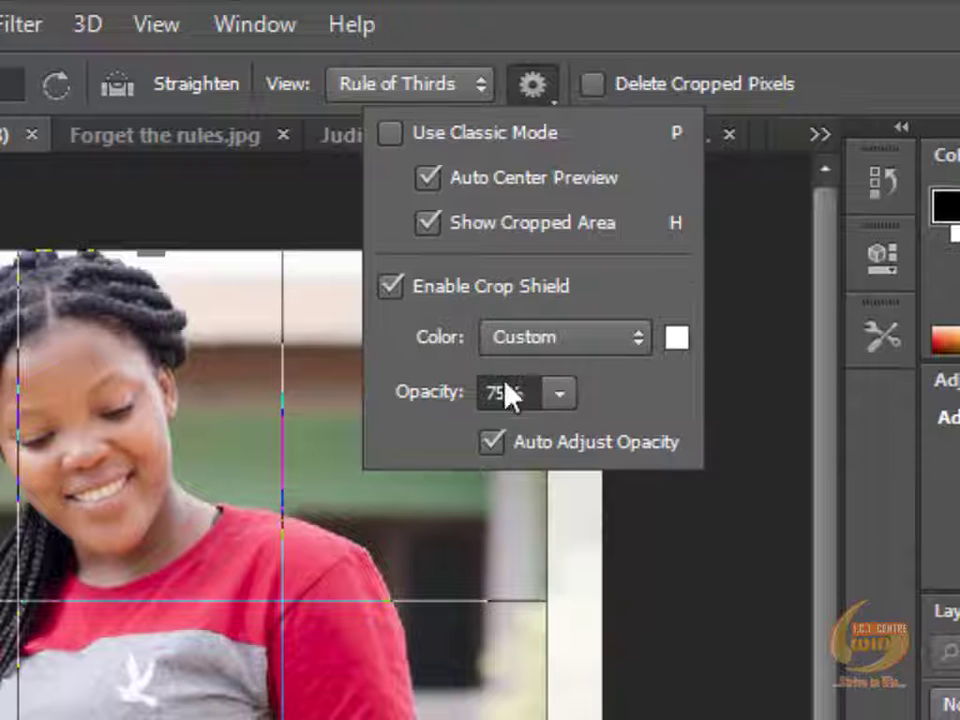
Step: Set the crop shield opacity to 25% and toggle the Delete Cropped Pixels option
left_click(536, 392)
type("25")
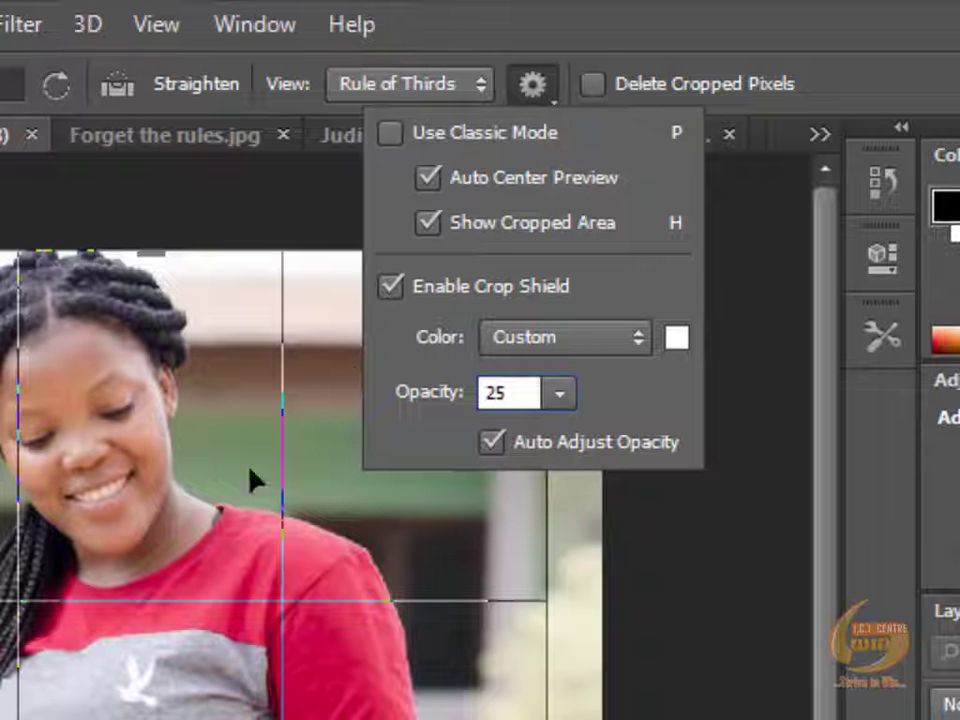
left_click(676, 338)
left_click(793, 360)
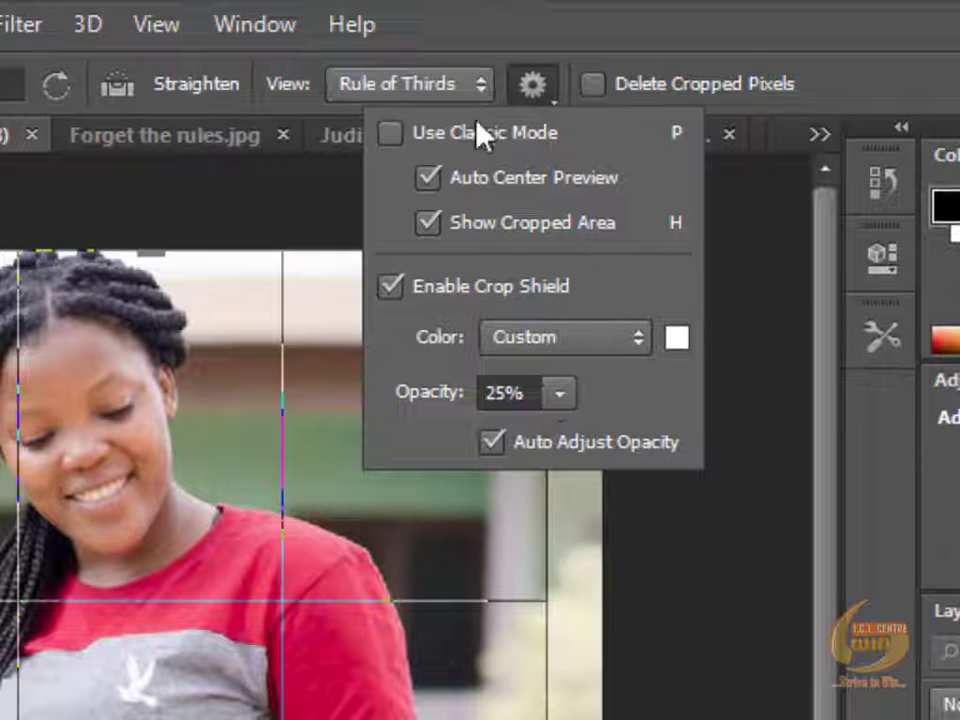
left_click(546, 87)
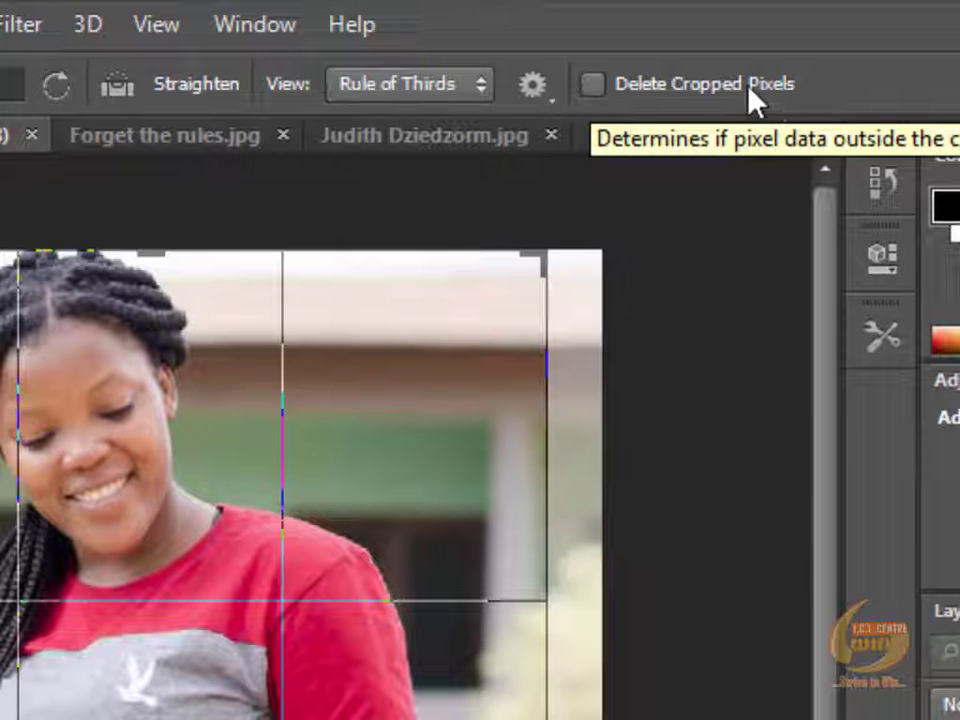
left_click(593, 86)
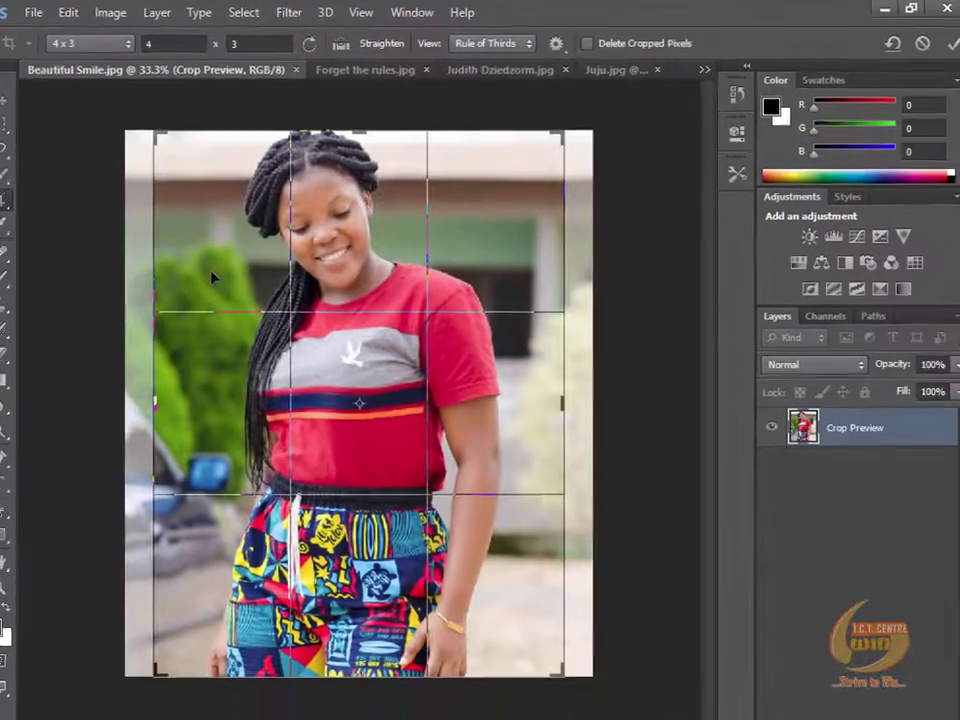
Step: Commit the 4x3 crop, switch to the Move tool, and cycle documents to Juju.jpg
key("Return")
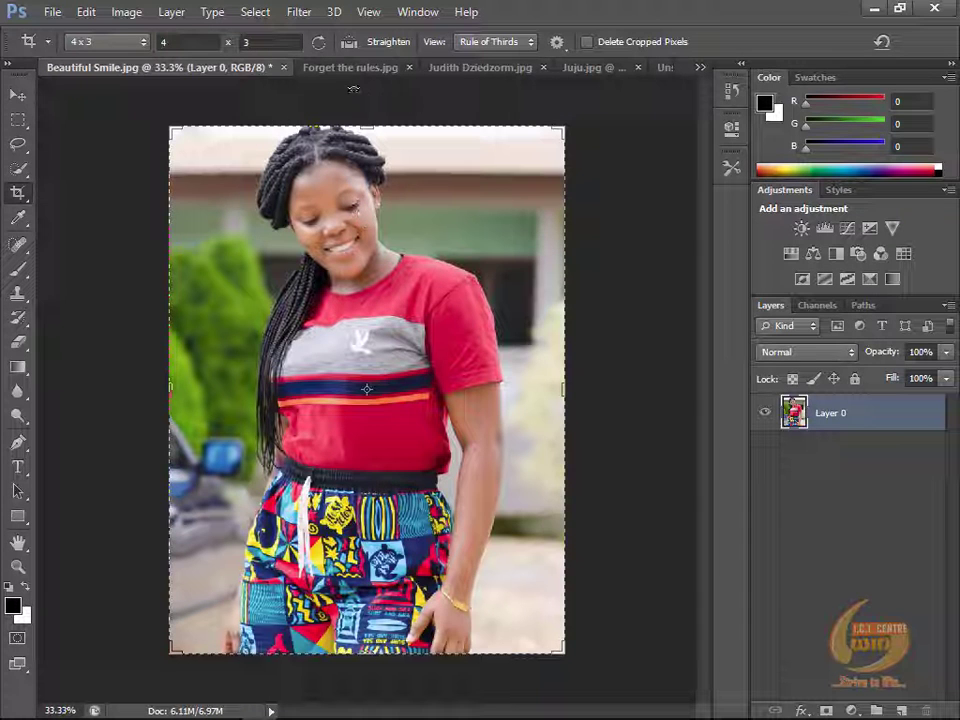
key("v")
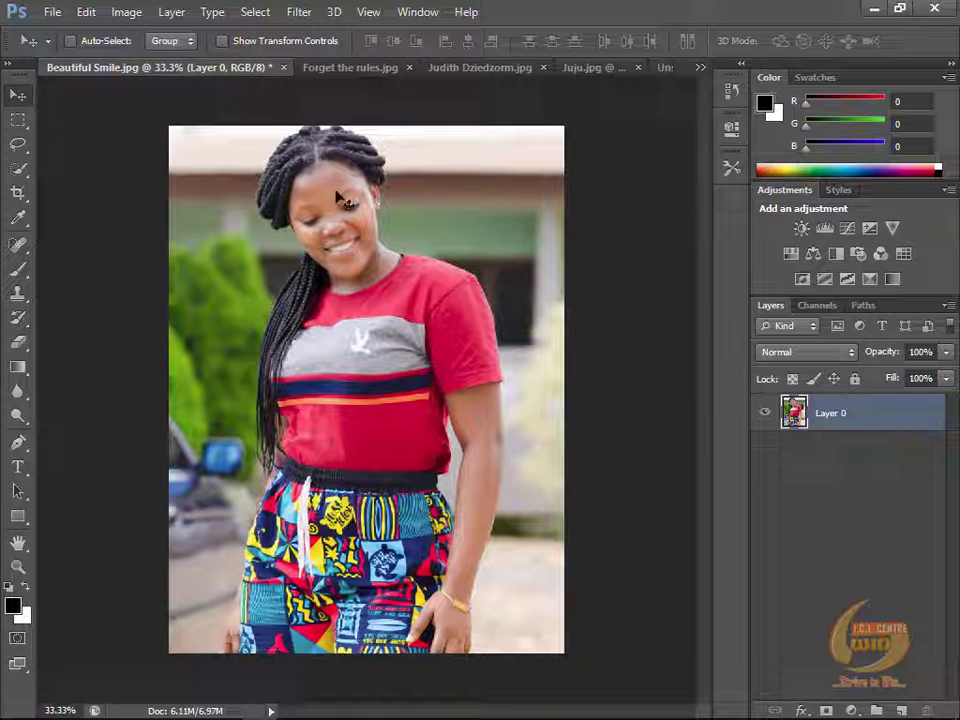
key("ctrl+shift+Tab")
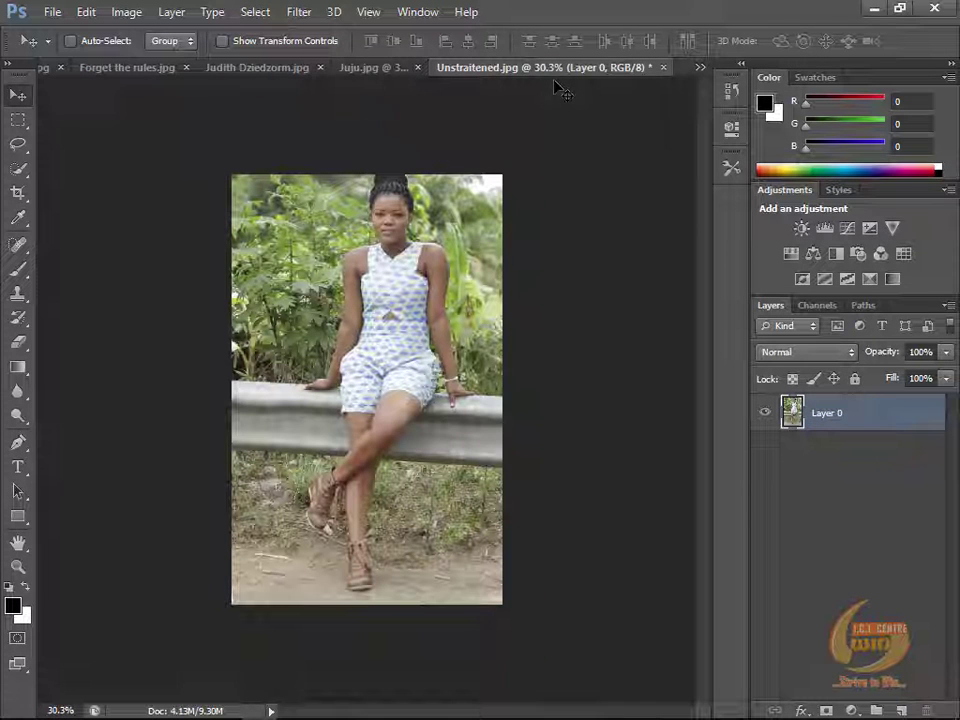
key("ctrl+shift+Tab")
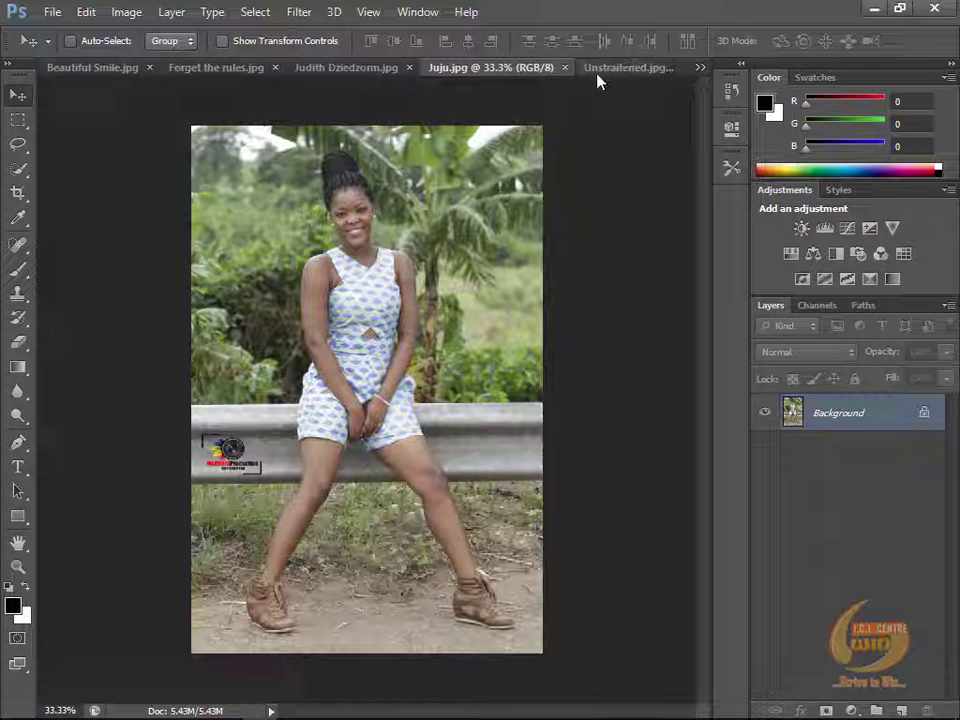
Step: Bring up the pink-top portrait and pick the Ruler Tool from the Eyedropper flyout
left_click(338, 69)
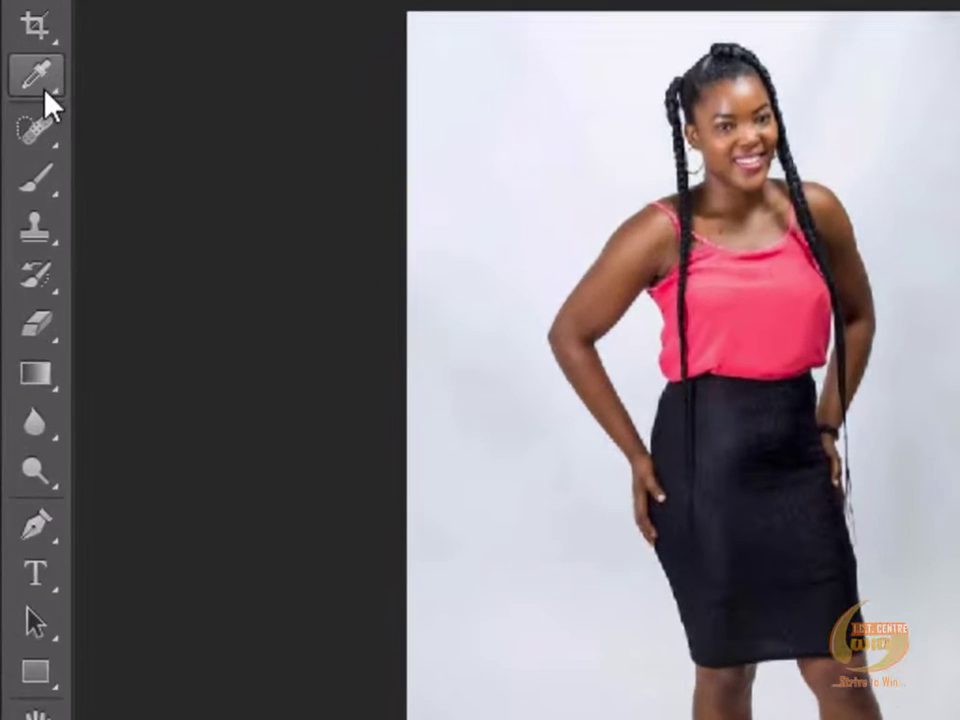
right_click(44, 82)
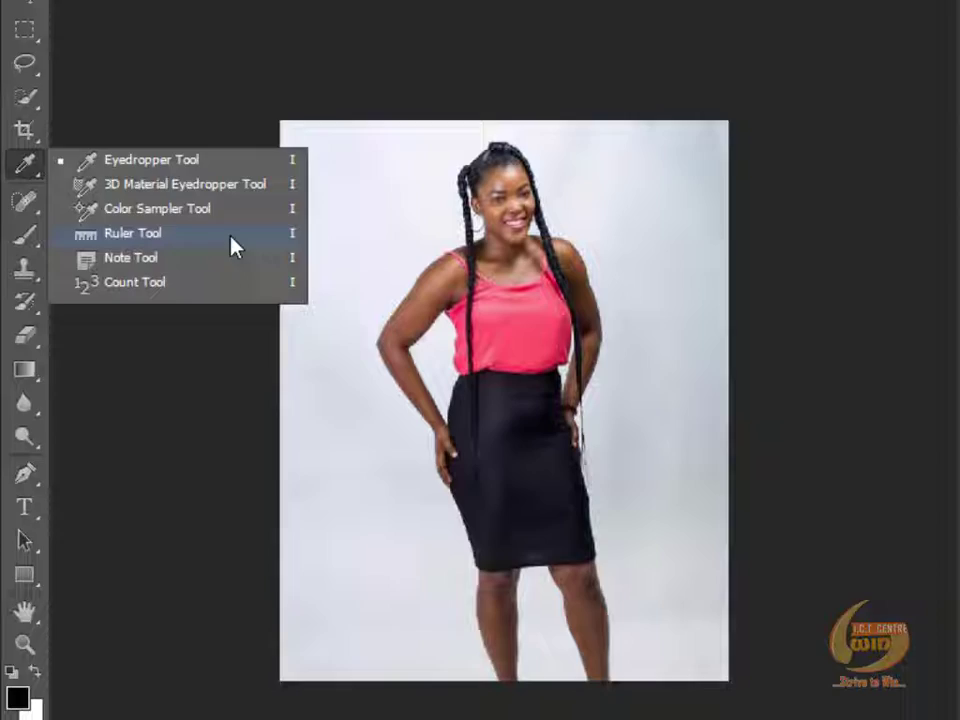
left_click(231, 238)
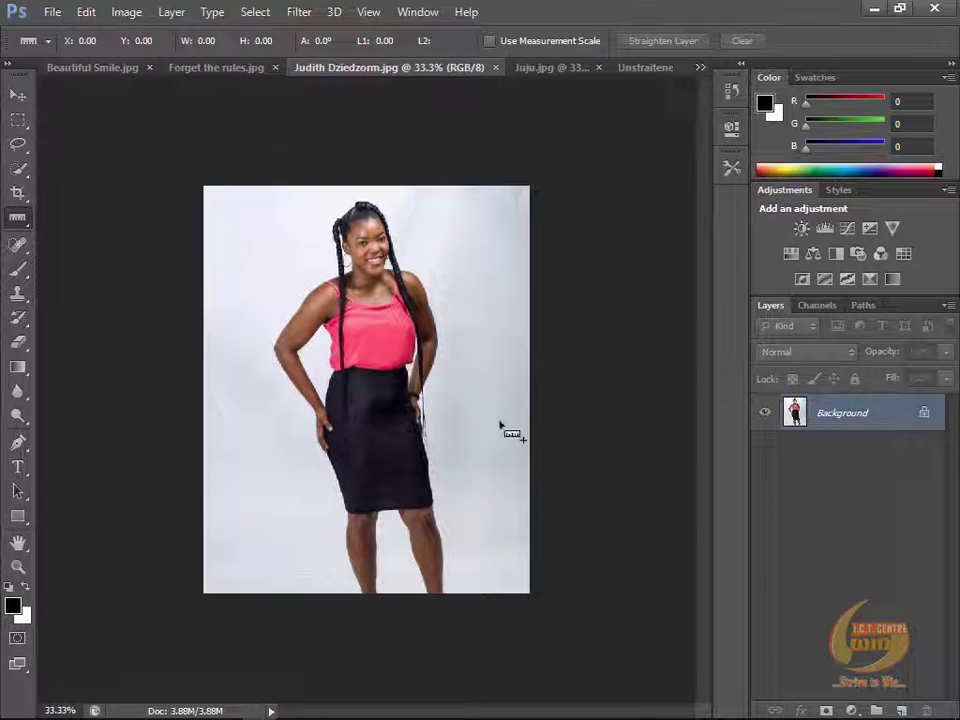
Step: Draw a ruler line across the portrait near her skirt, adjusting it to -166.9°
left_click_drag(513, 416, 286, 514)
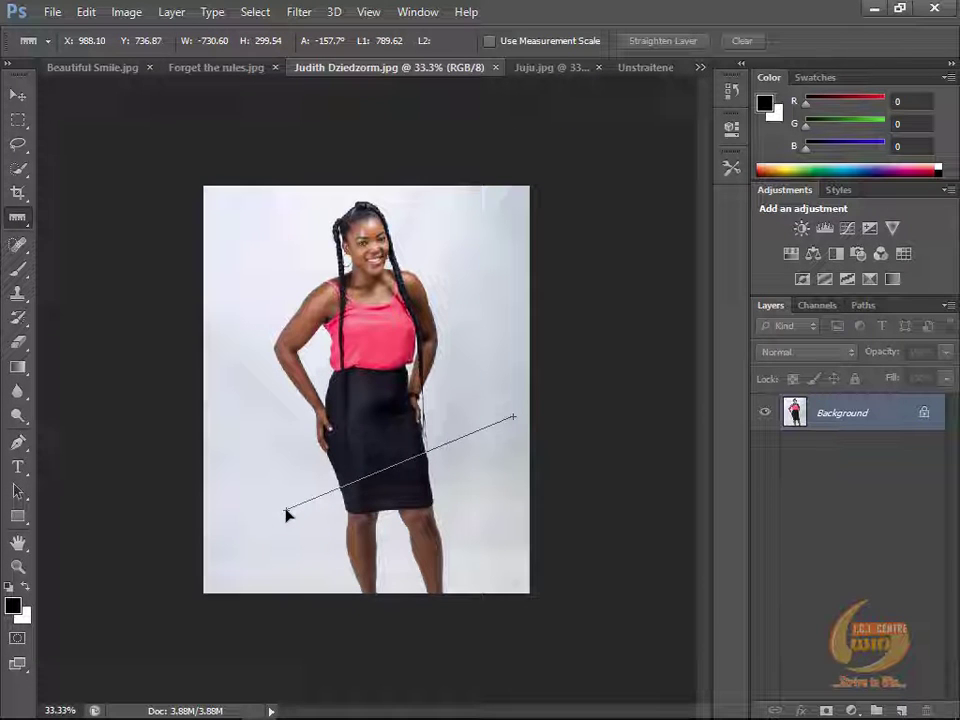
left_click_drag(286, 514, 287, 511)
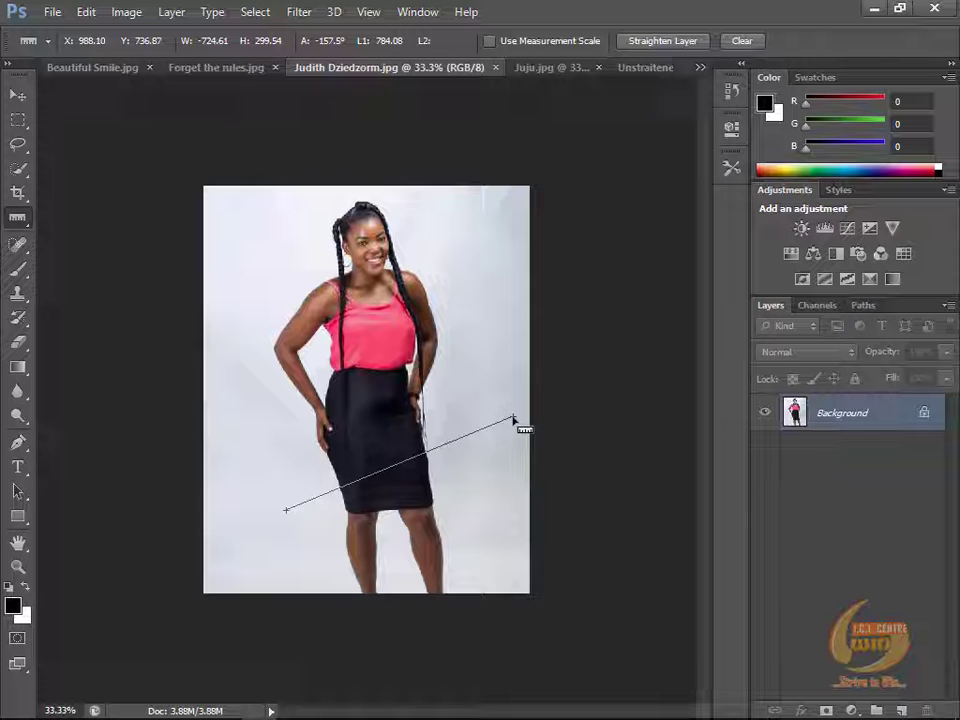
left_click_drag(514, 419, 518, 462)
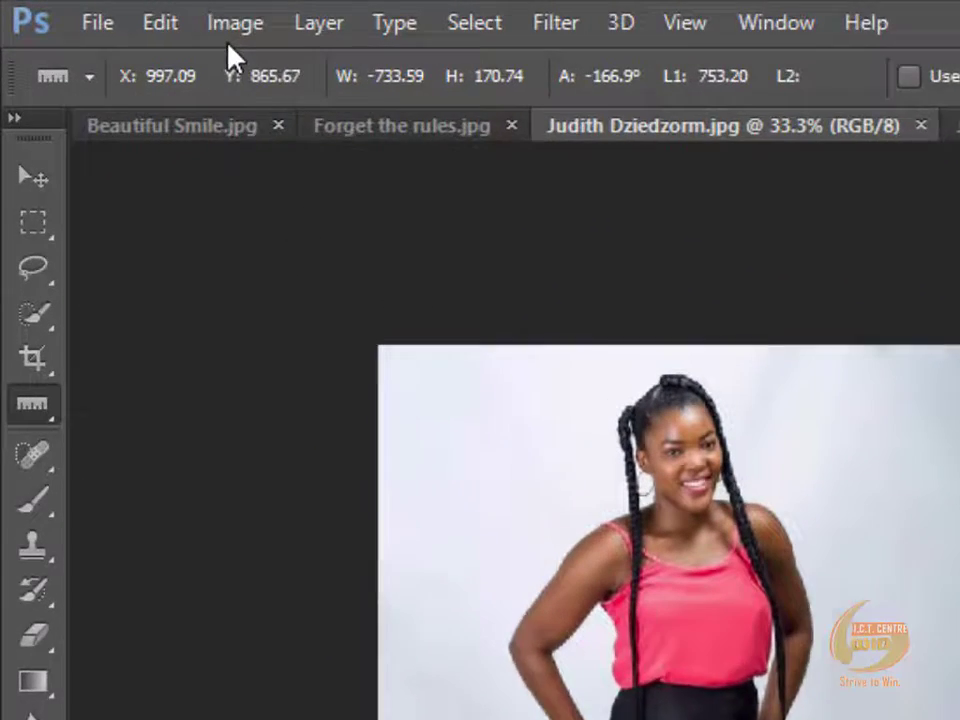
Step: Rotate the canvas 13.1° clockwise with Image Rotation > Arbitrary
left_click(229, 27)
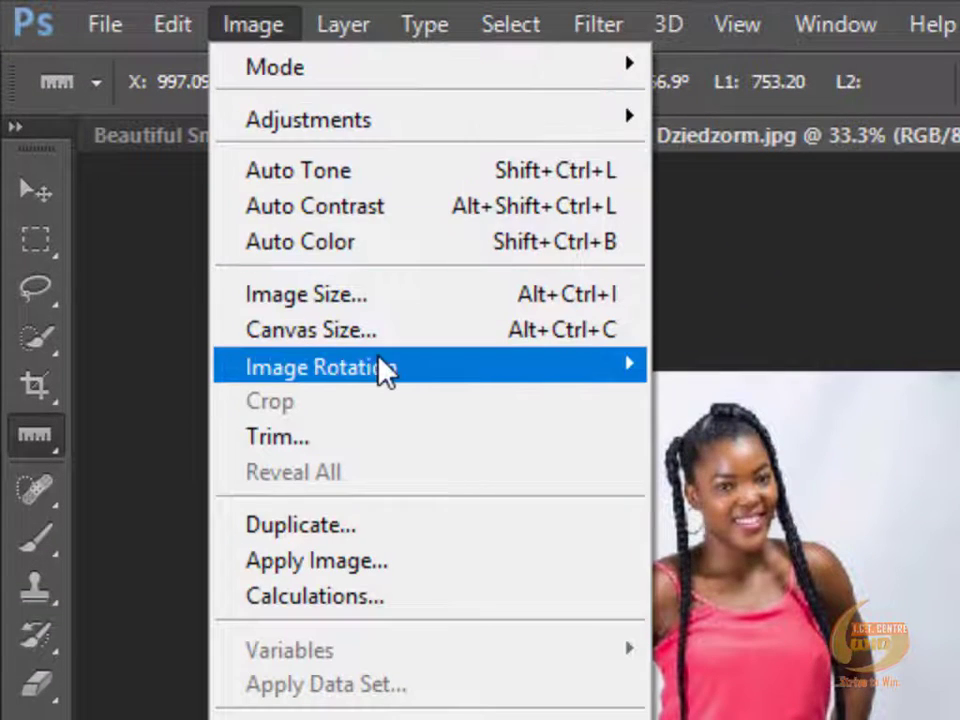
mouse_move(383, 370)
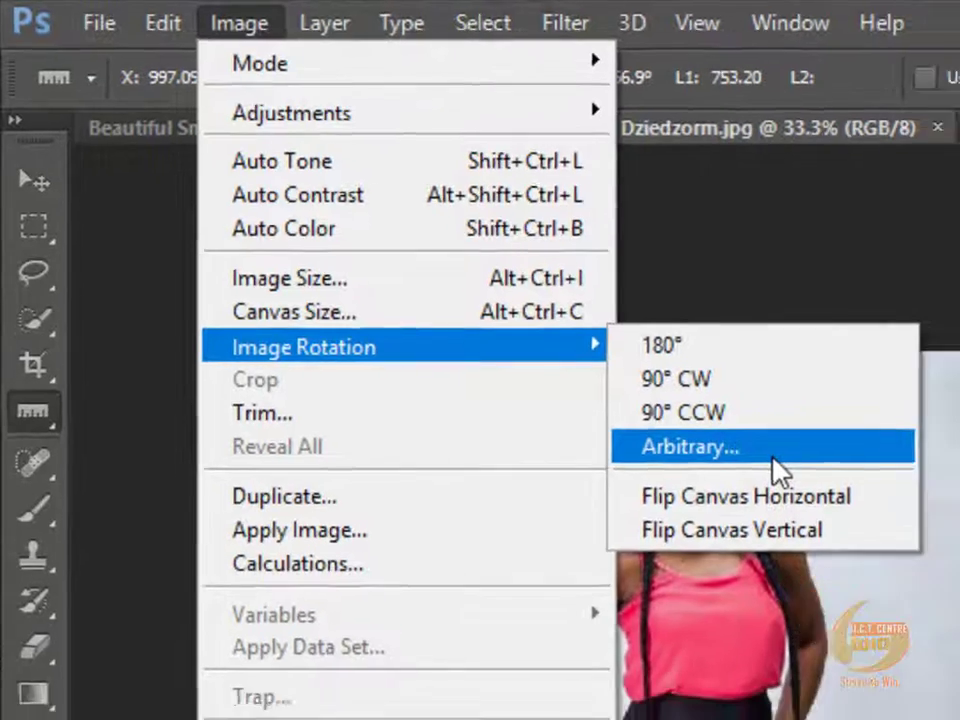
left_click(815, 478)
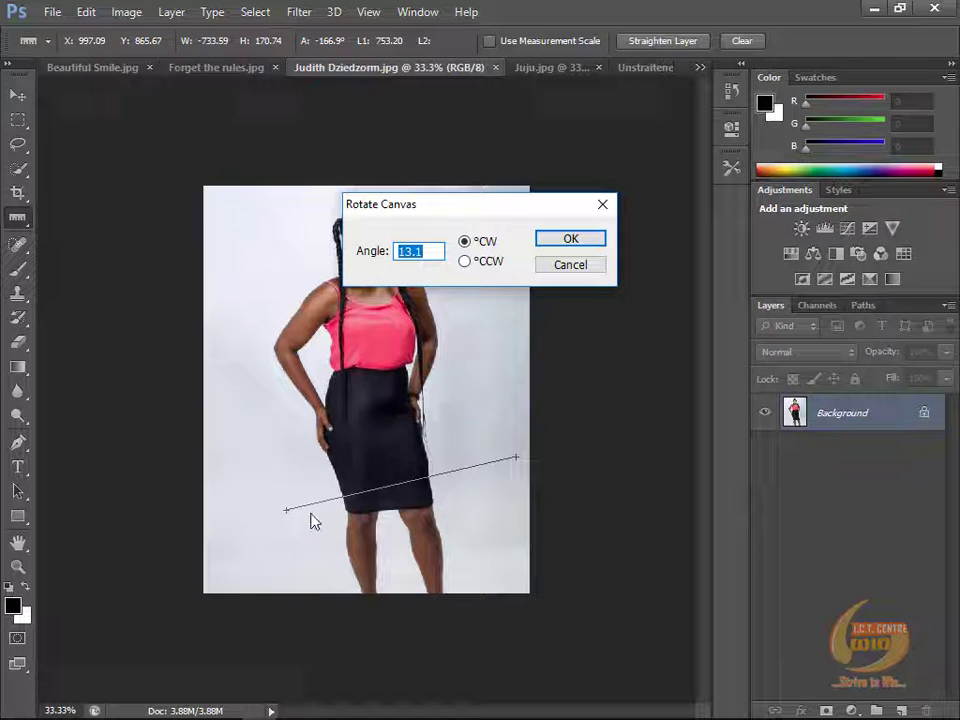
left_click(566, 240)
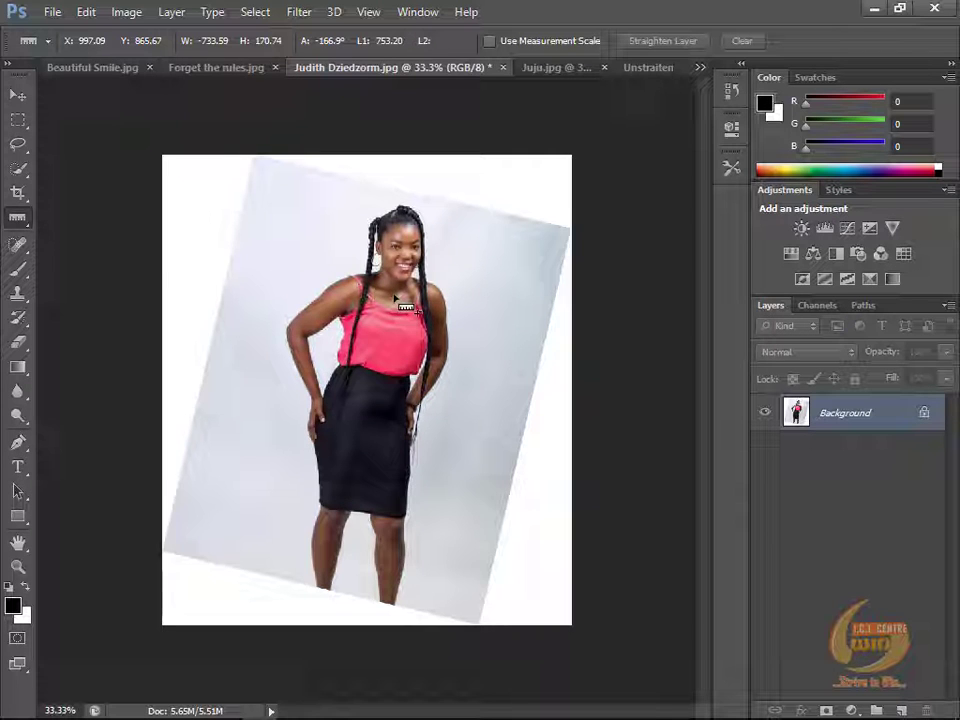
Step: Fit the 4x3 crop box inside the rotated photo by resizing its corners and repositioning
left_click(18, 193)
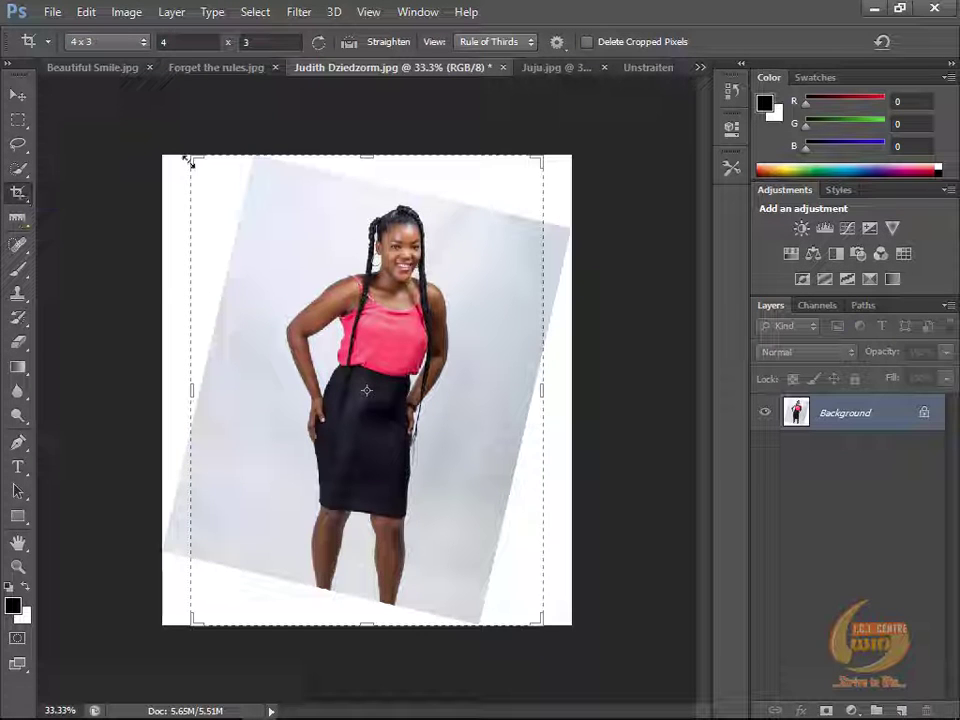
left_click_drag(193, 159, 273, 174)
left_click_drag(357, 270, 357, 270)
left_click_drag(352, 293, 354, 362)
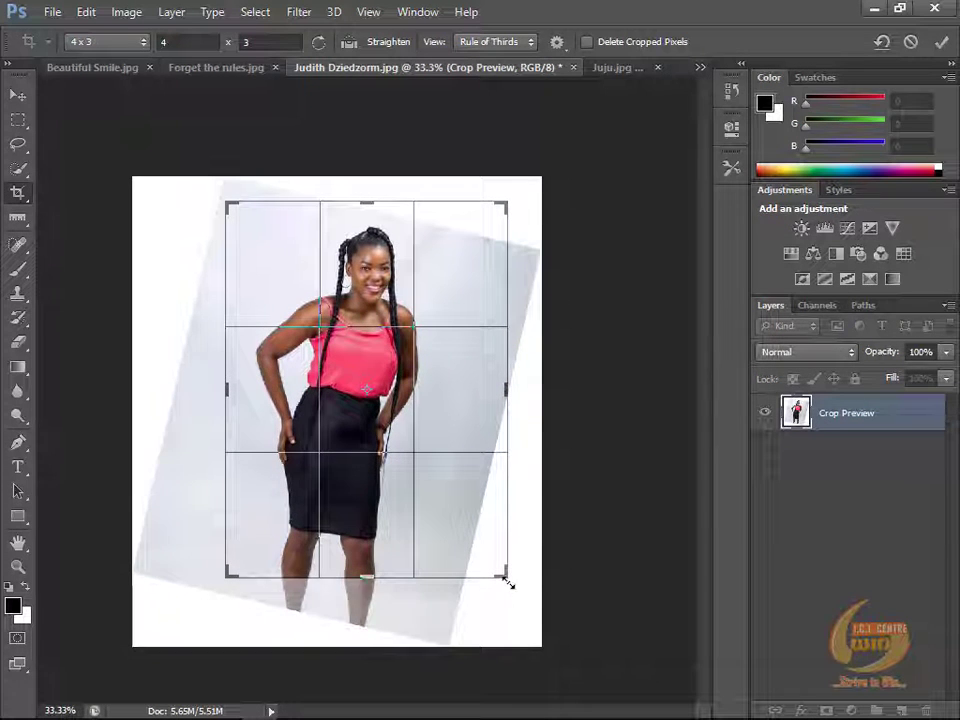
left_click_drag(510, 580, 460, 569)
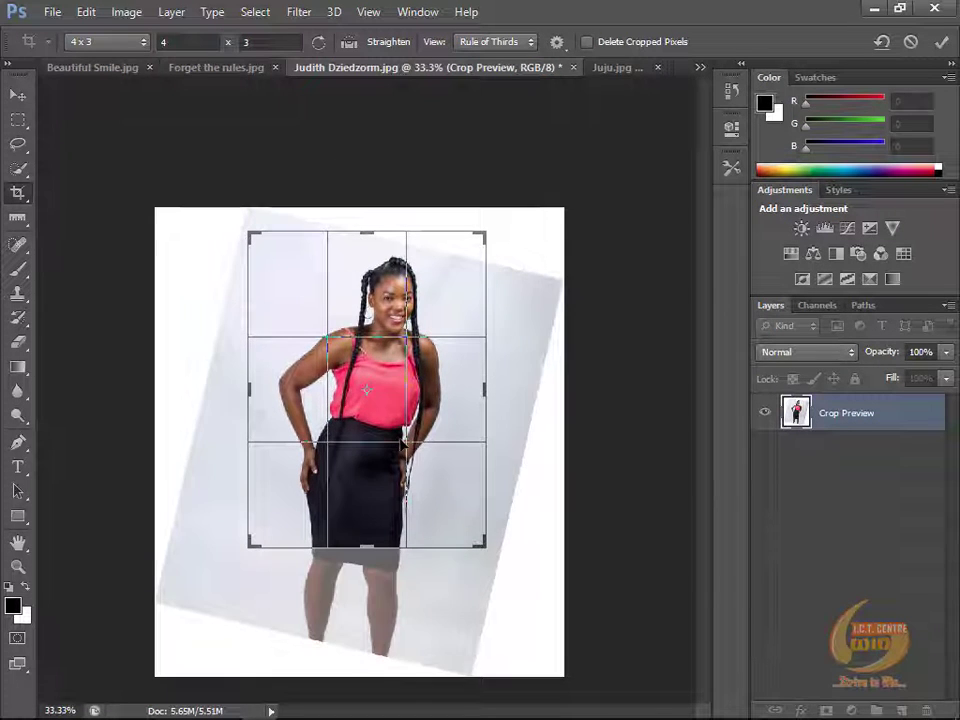
mouse_move(410, 392)
left_mouse_down()
mouse_move(412, 400)
mouse_move(411, 353)
mouse_move(403, 408)
left_mouse_up()
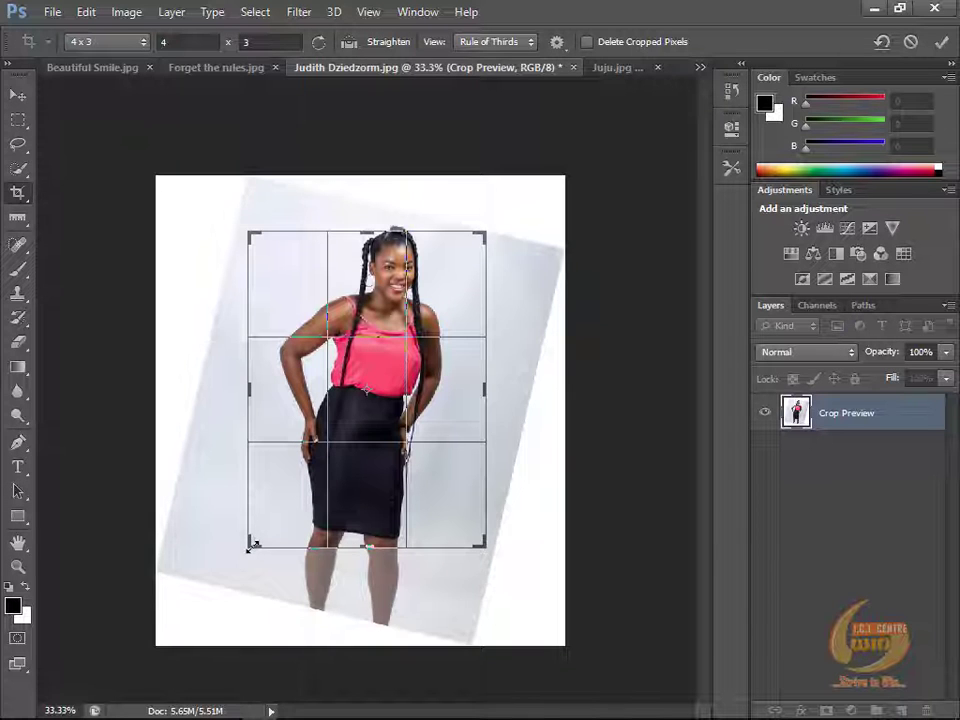
left_click_drag(252, 545, 242, 556)
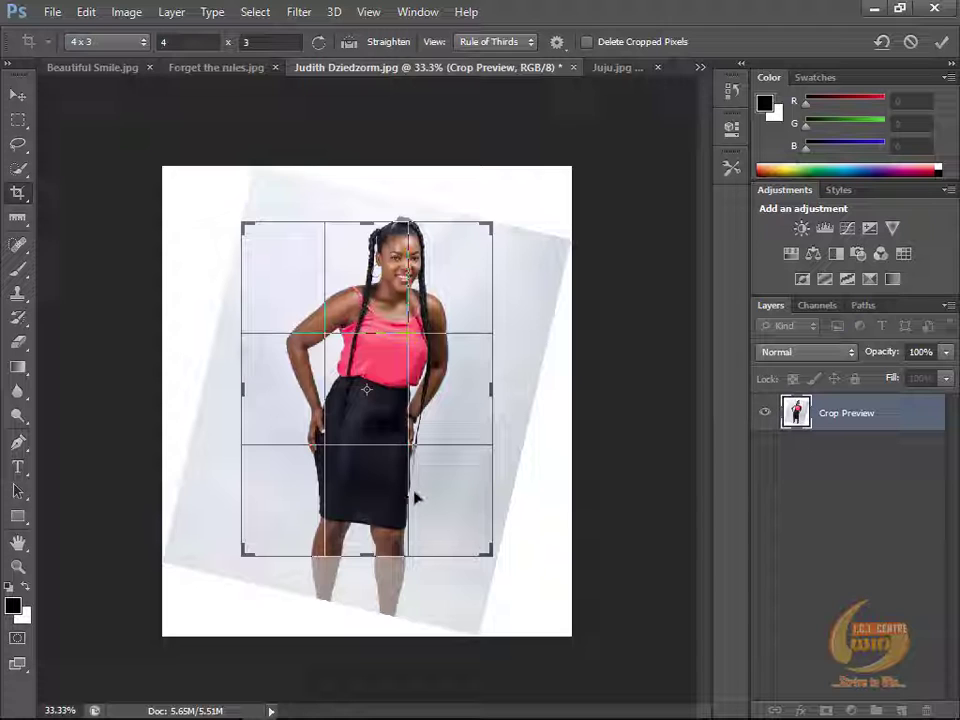
Step: Nudge the photo within the crop using arrow keys and commit the crop
key("shift+Right")
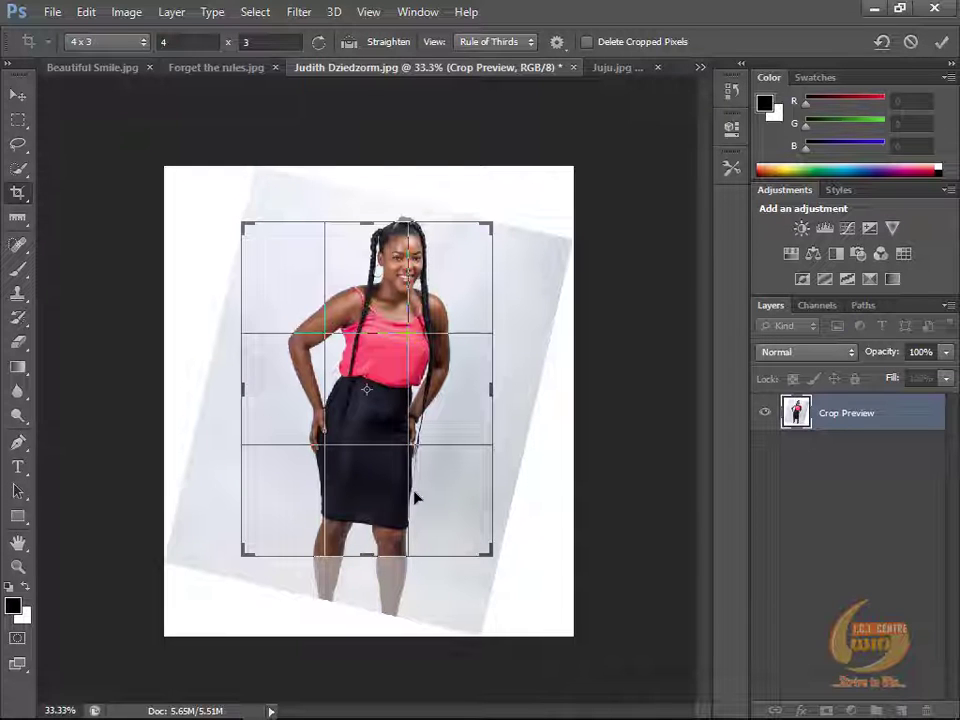
key("Left")
key("Left")
key("Left")
key("Left")
key("Left")
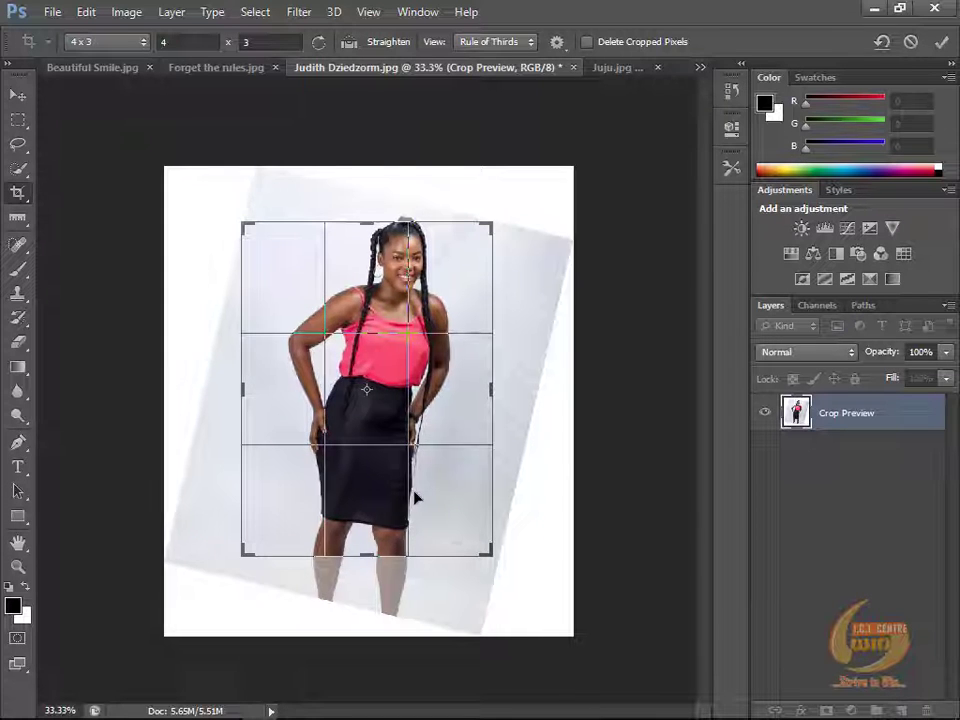
key("Left")
key("Left")
key("Left")
key("Left")
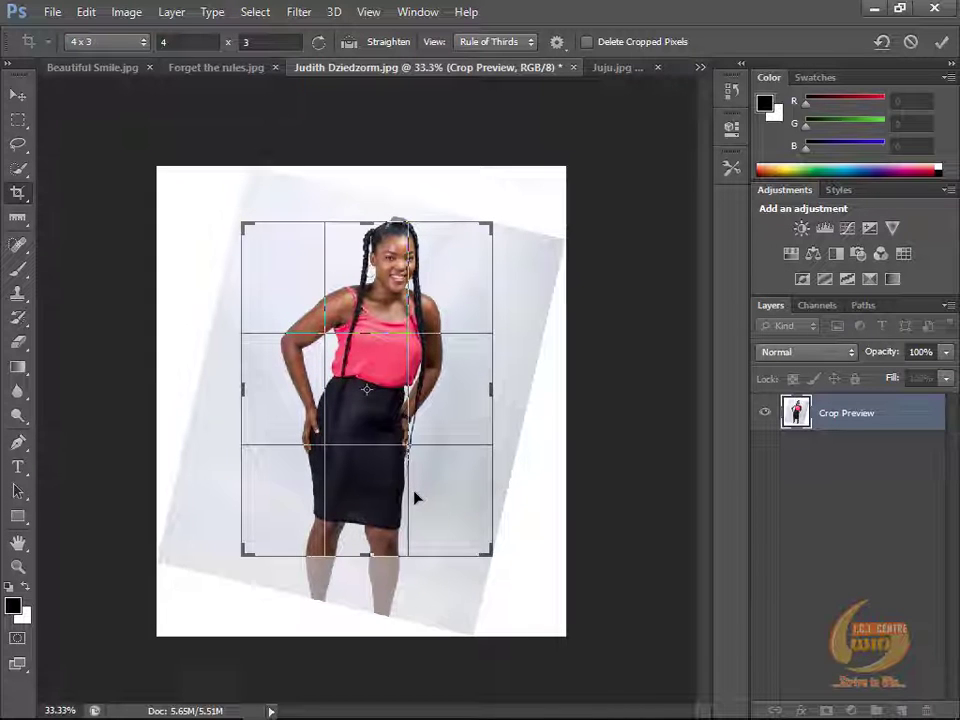
key("Return")
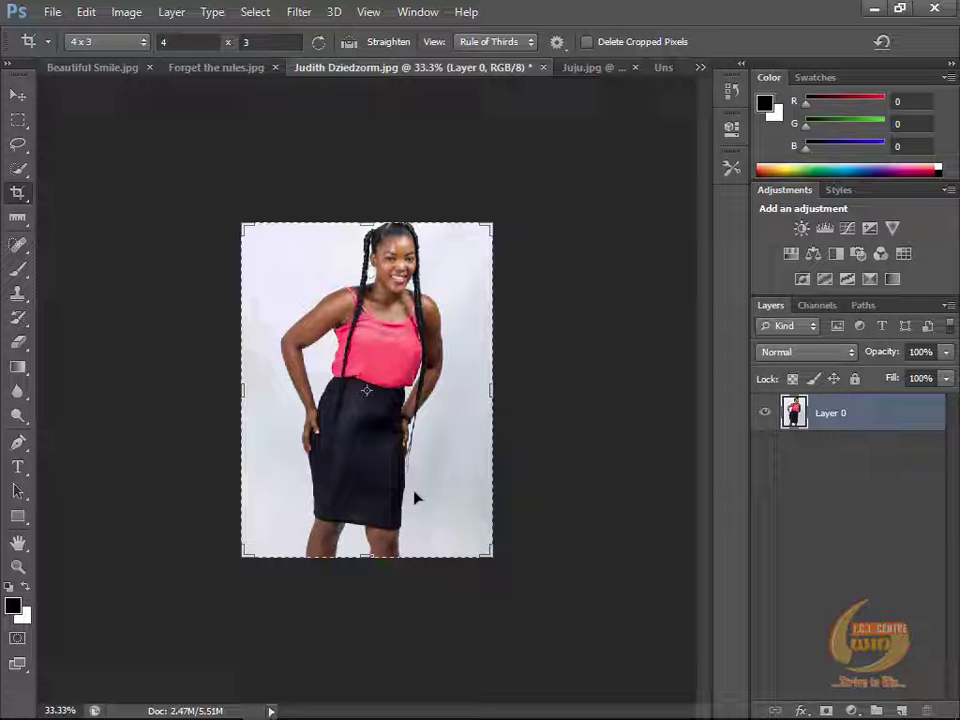
key("ctrl")
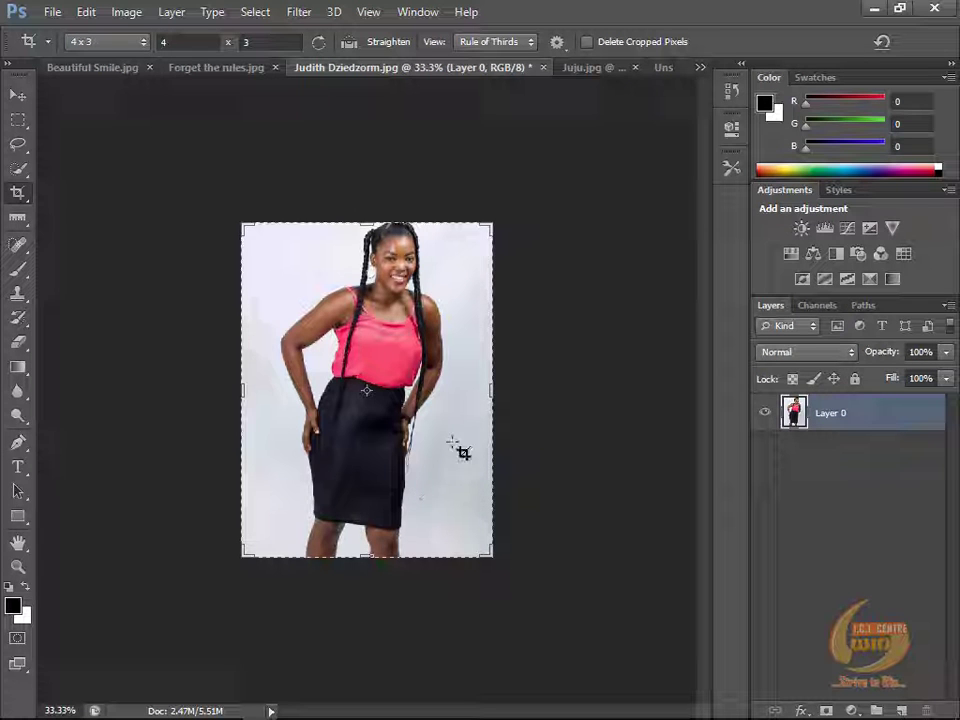
left_click(21, 95)
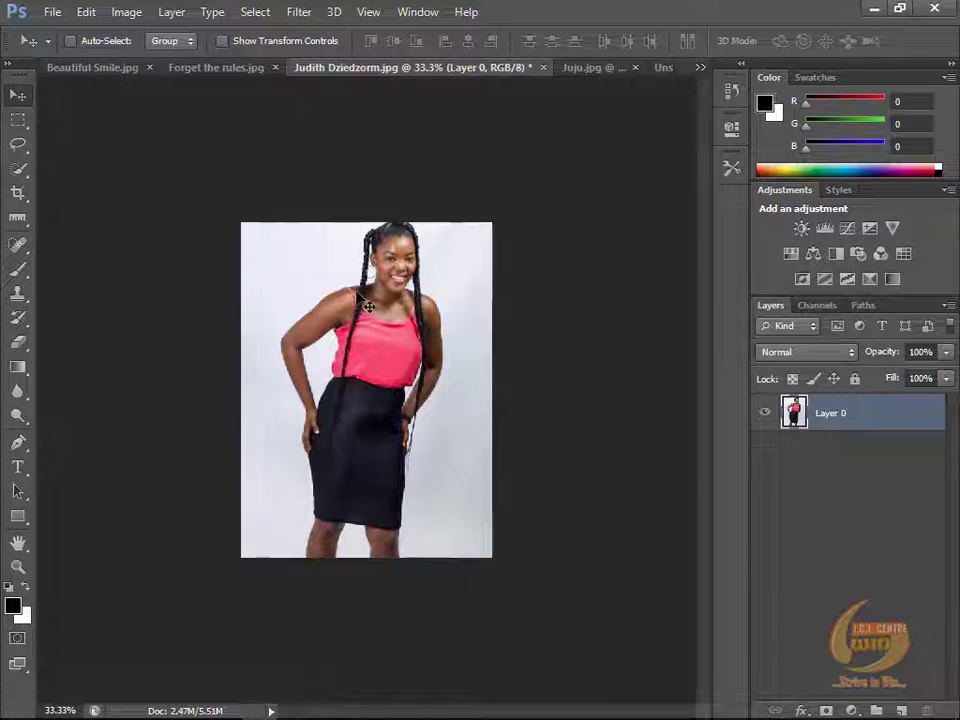
scroll(367, 305, "up", 3)
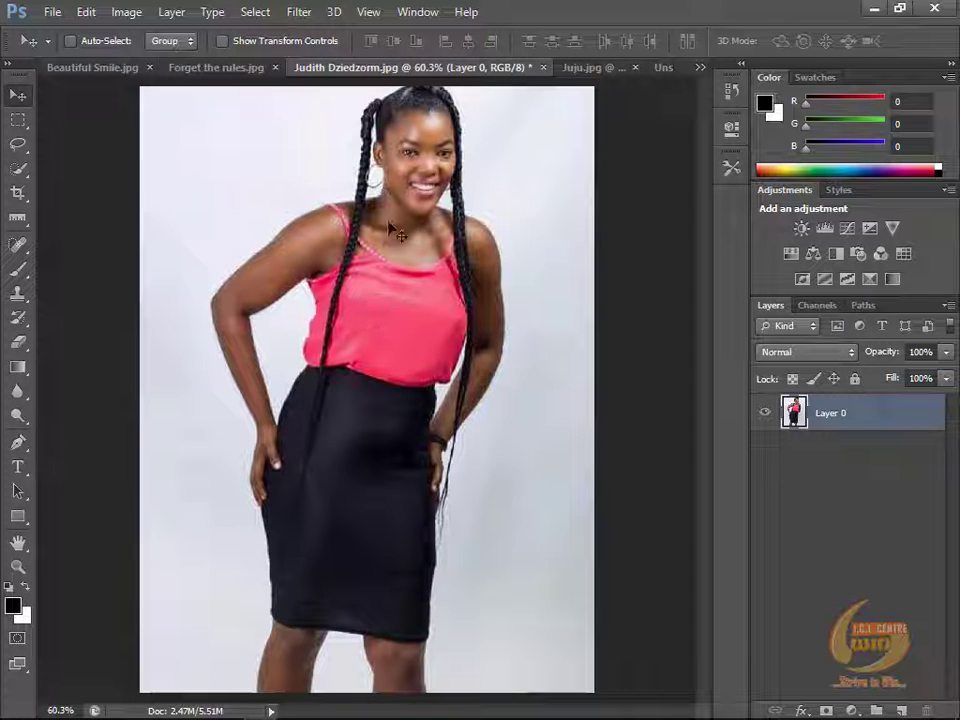